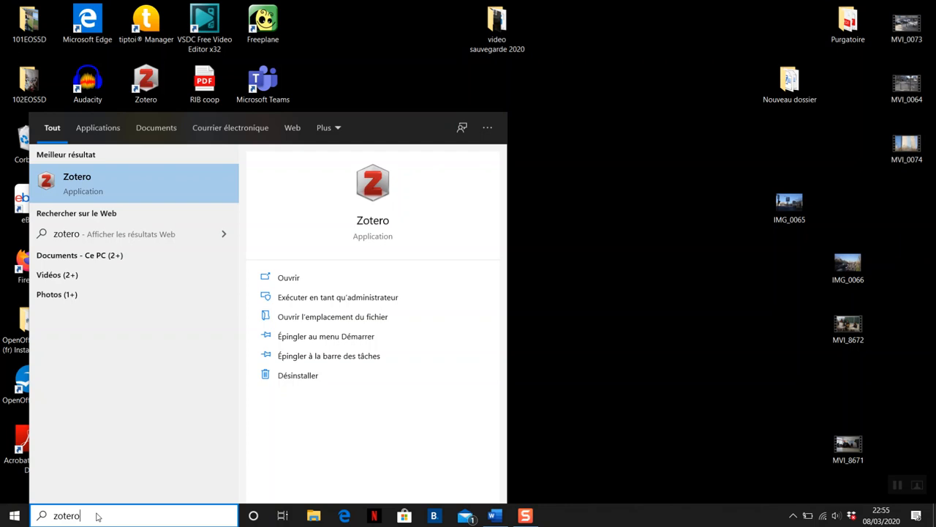
Step: Launch Zotero, show its library full screen, and leave it running minimized
{"action": "left_click", "coordinate": [79, 177]}
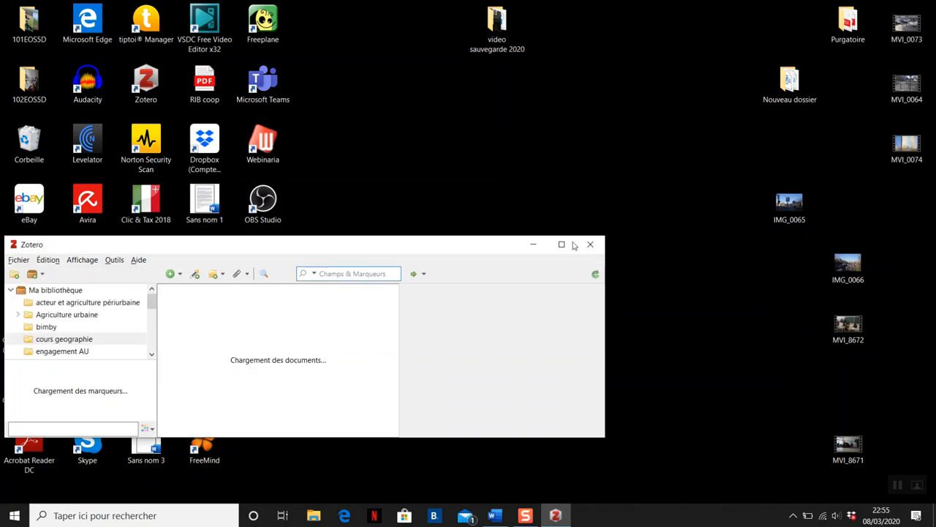
{"action": "left_click", "coordinate": [562, 244]}
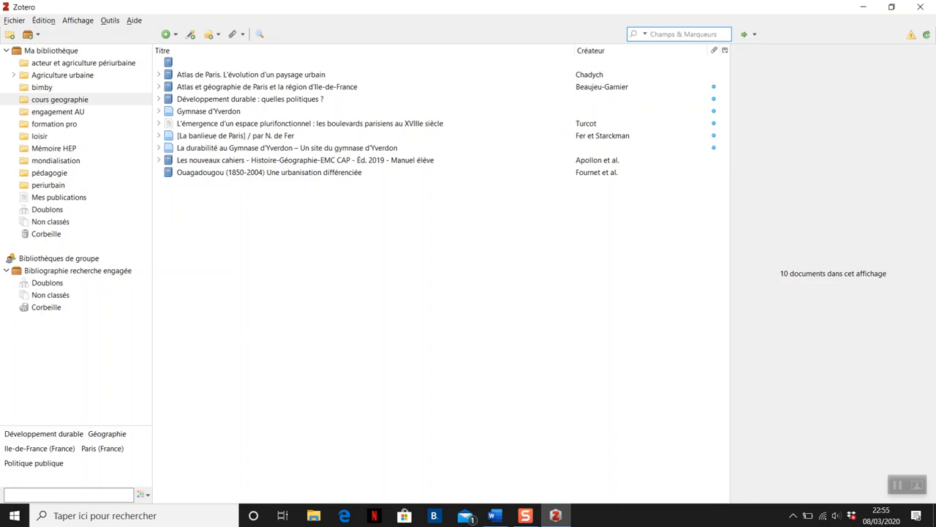
{"action": "left_click", "coordinate": [862, 11]}
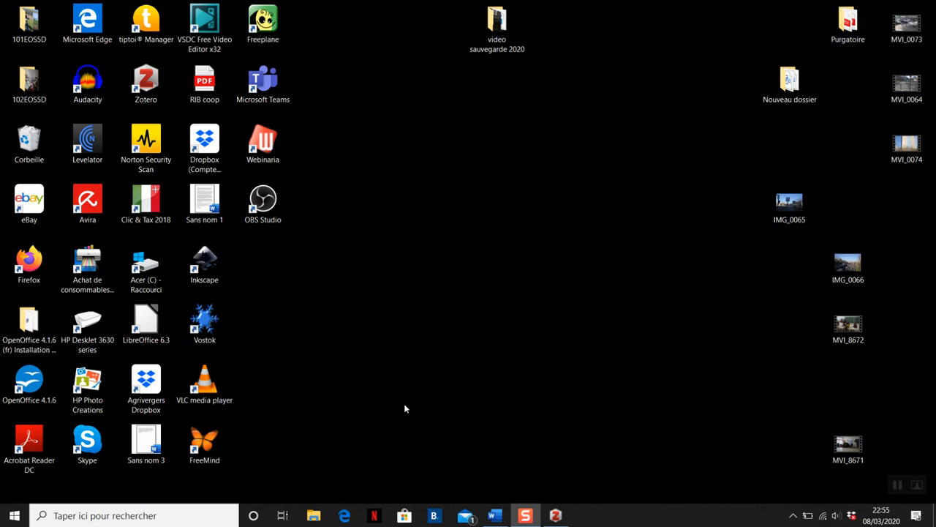
Step: Switch to Firefox, search the web for "rero" and open the RERO Explore site
{"action": "double_click", "coordinate": [29, 262]}
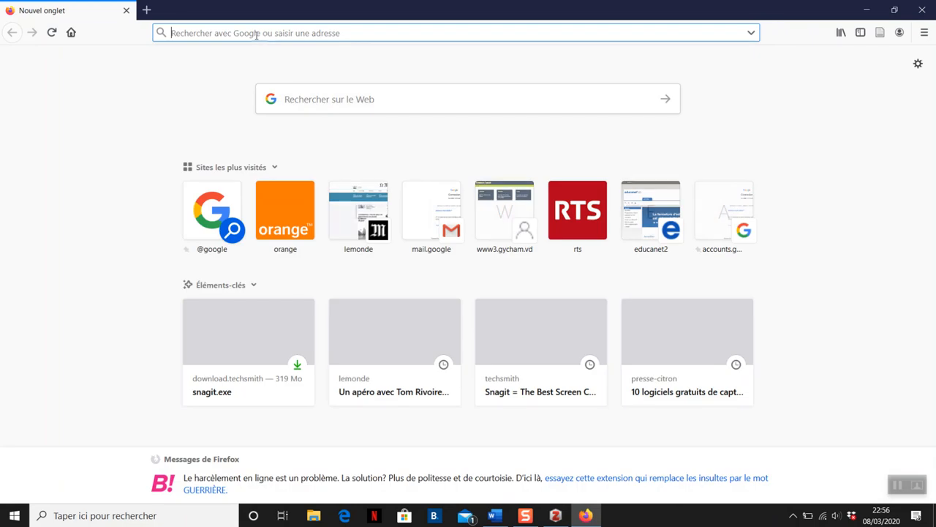
{"action": "type", "text": "rero"}
{"action": "key", "text": "Return"}
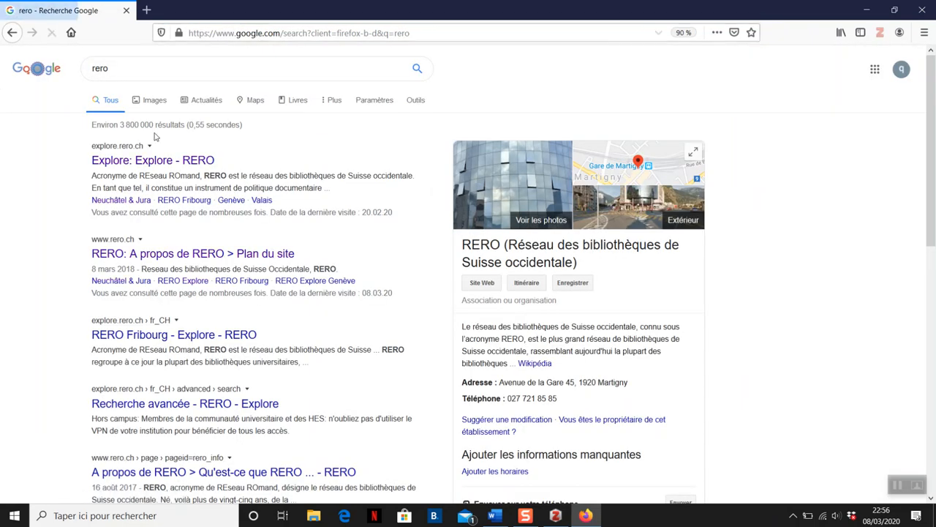
{"action": "left_click", "coordinate": [146, 158]}
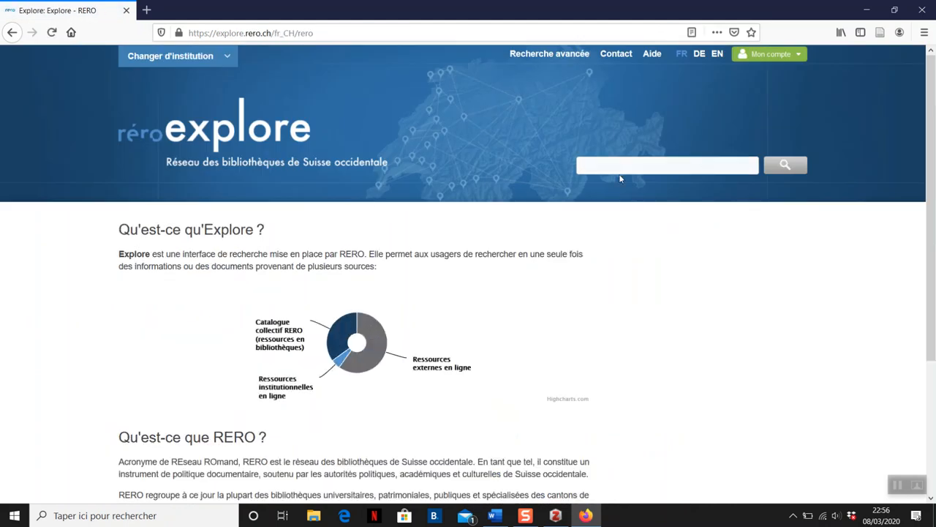
Step: Search the RERO Explore catalogue for "developpement durable"
{"action": "type", "text": "develo"}
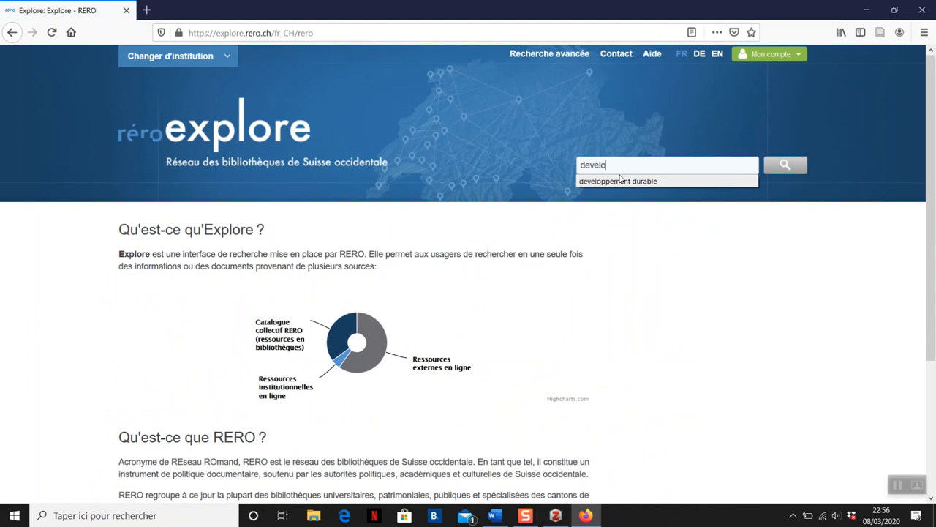
{"action": "type", "text": "ppement"}
{"action": "left_click", "coordinate": [621, 180]}
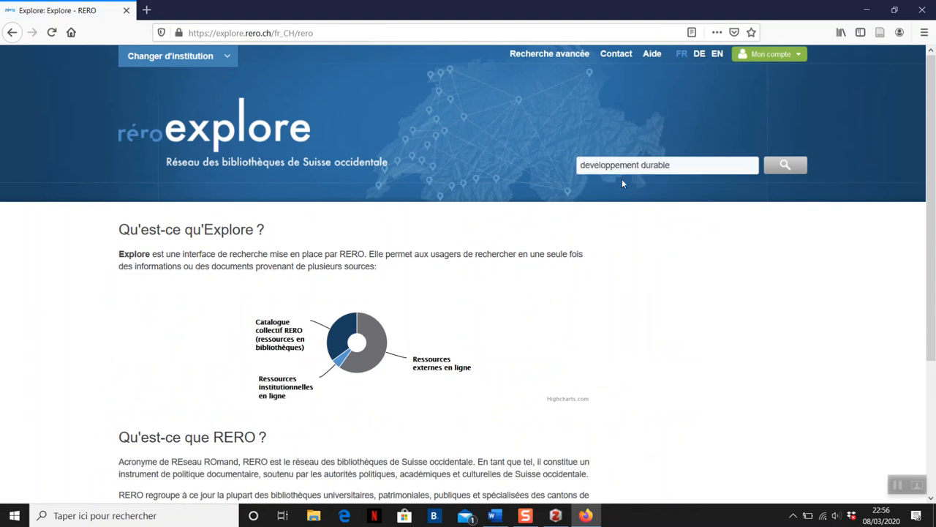
{"action": "left_click", "coordinate": [802, 174]}
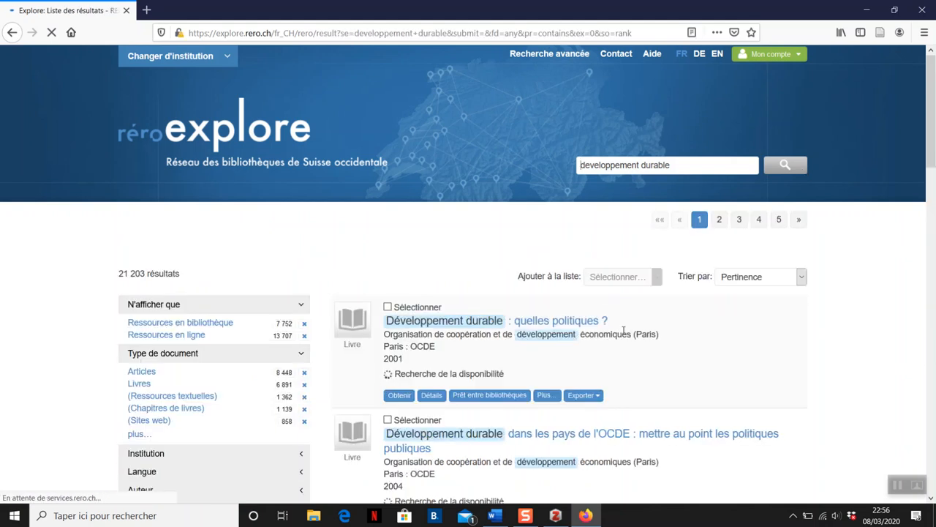
Step: Open the record of the book "Développement durable : quelles politiques ?" and save it to Zotero
{"action": "left_click", "coordinate": [562, 325]}
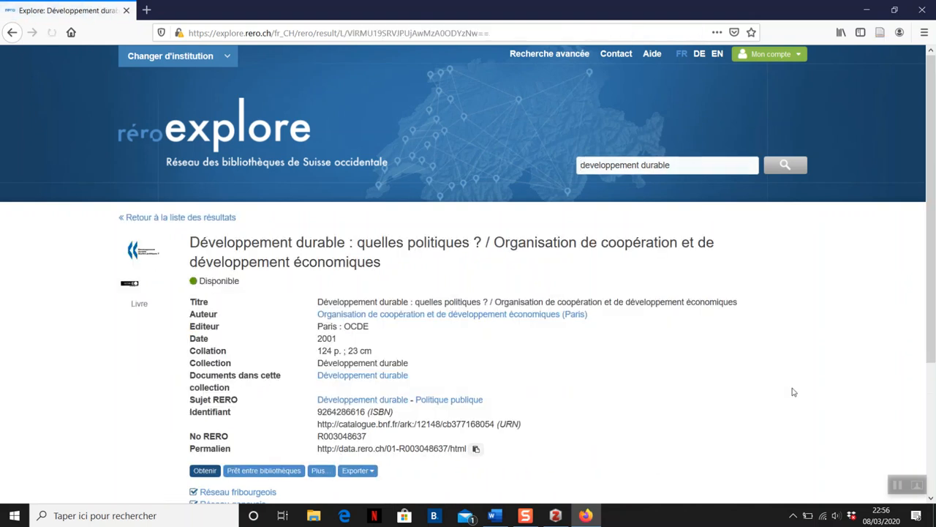
{"action": "left_click_drag", "start_coordinate": [935, 219], "coordinate": [935, 257]}
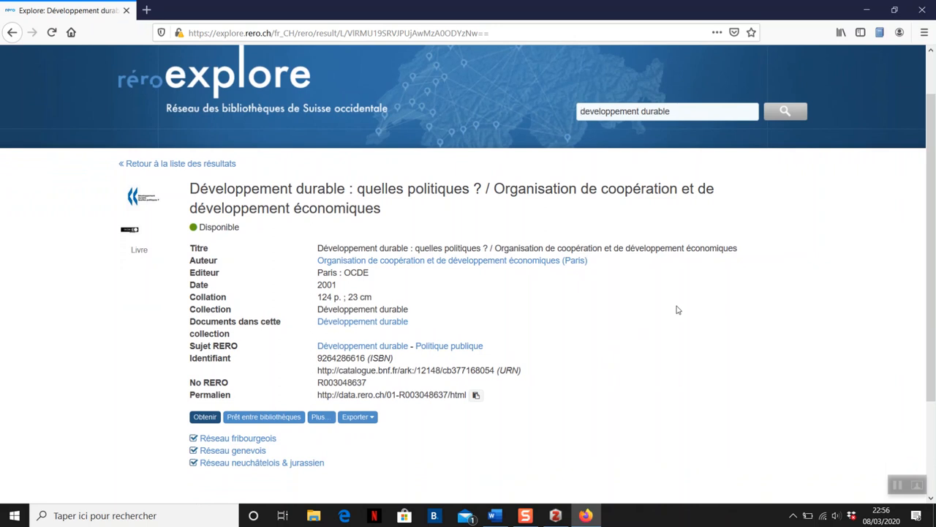
{"action": "left_click", "coordinate": [882, 33]}
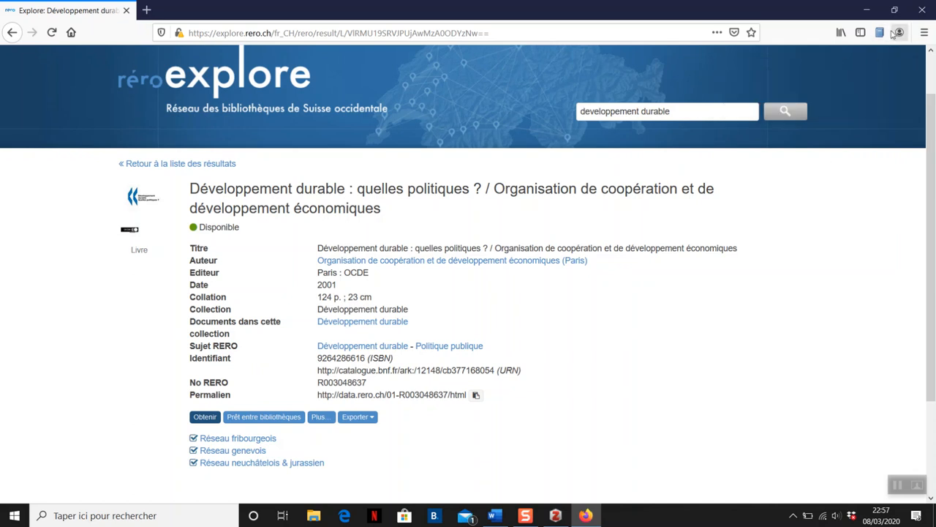
Step: Search the web for "developpement gymnase d'yverdon" in a new browser tab
{"action": "left_click", "coordinate": [149, 9]}
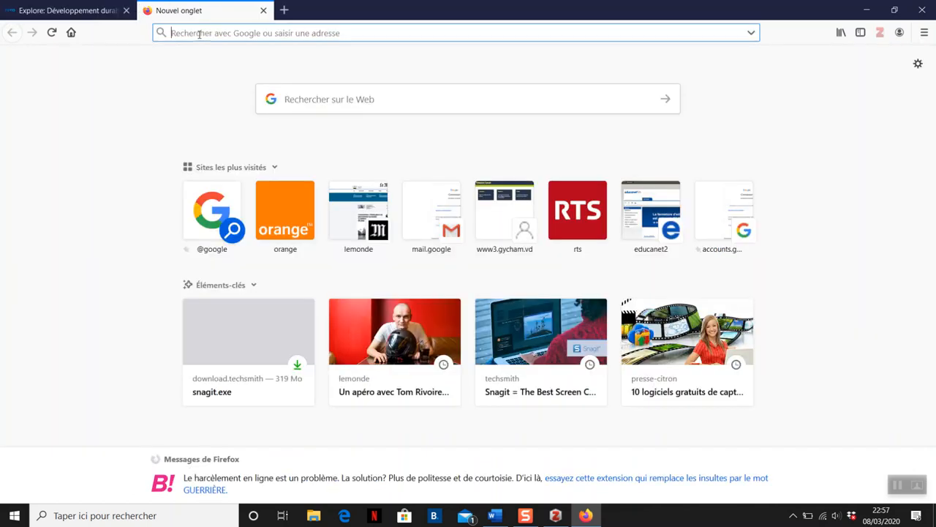
{"action": "type", "text": "devel"}
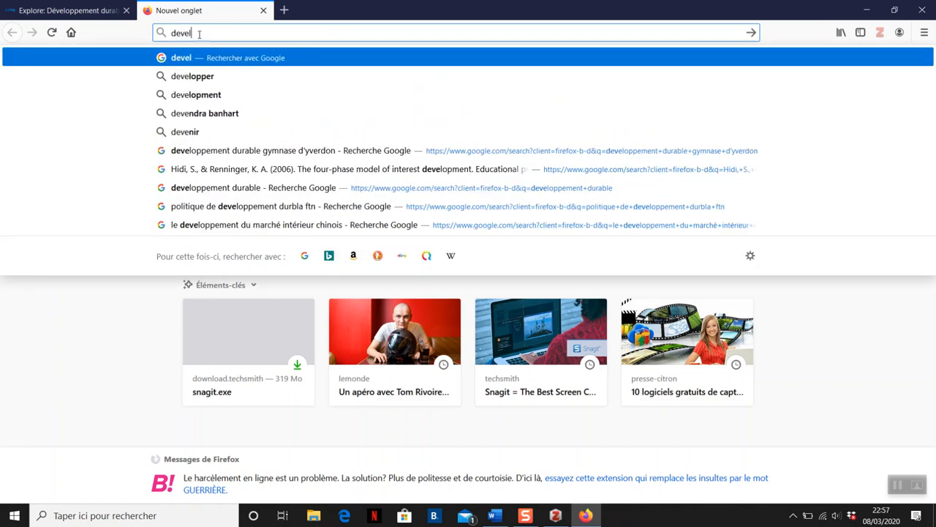
{"action": "type", "text": "oppement"}
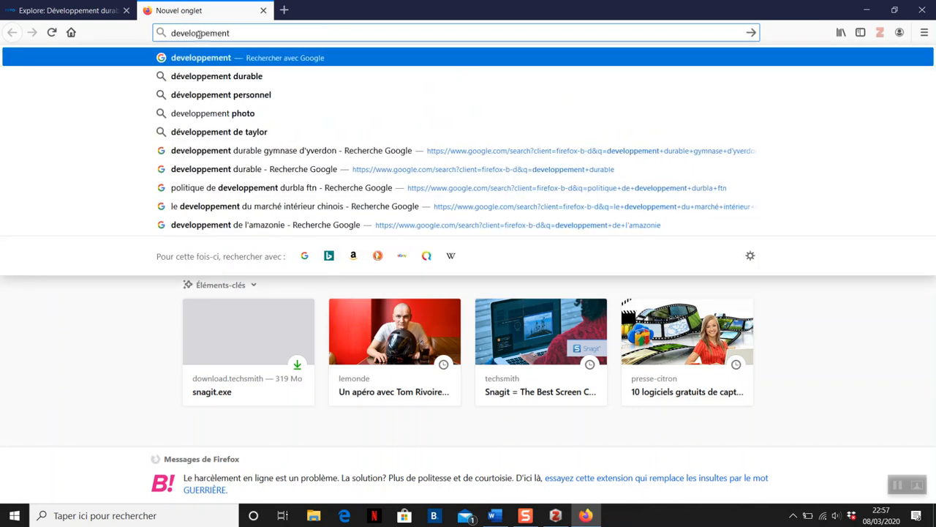
{"action": "type", "text": " gymna"}
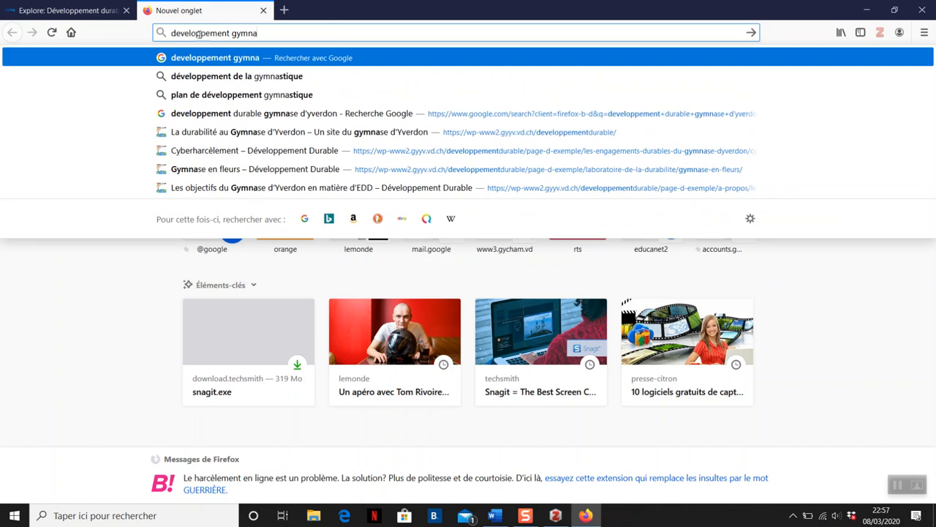
{"action": "type", "text": "se d'yv"}
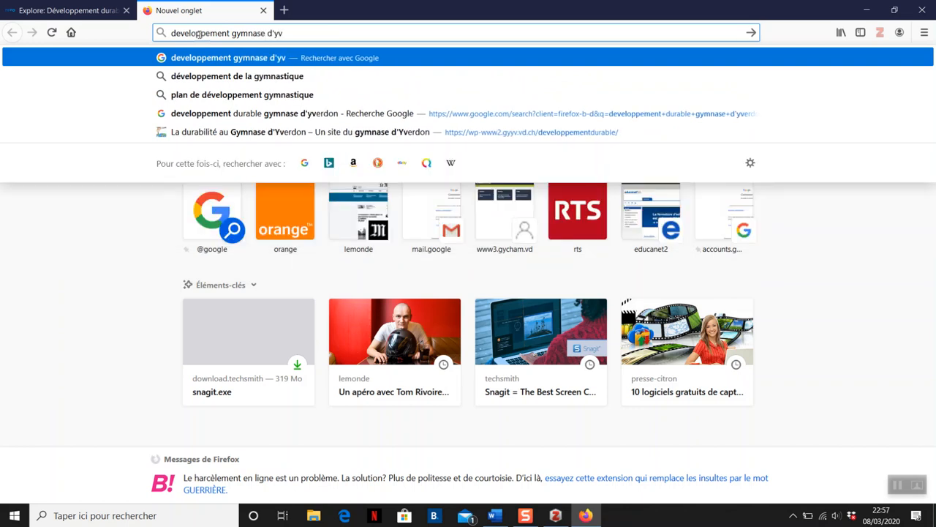
{"action": "type", "text": "erdon"}
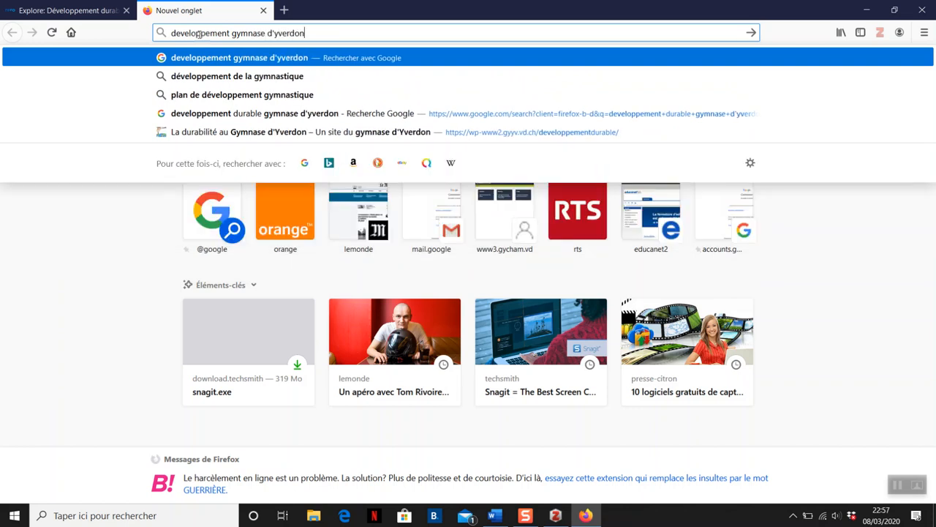
{"action": "key", "text": "Return"}
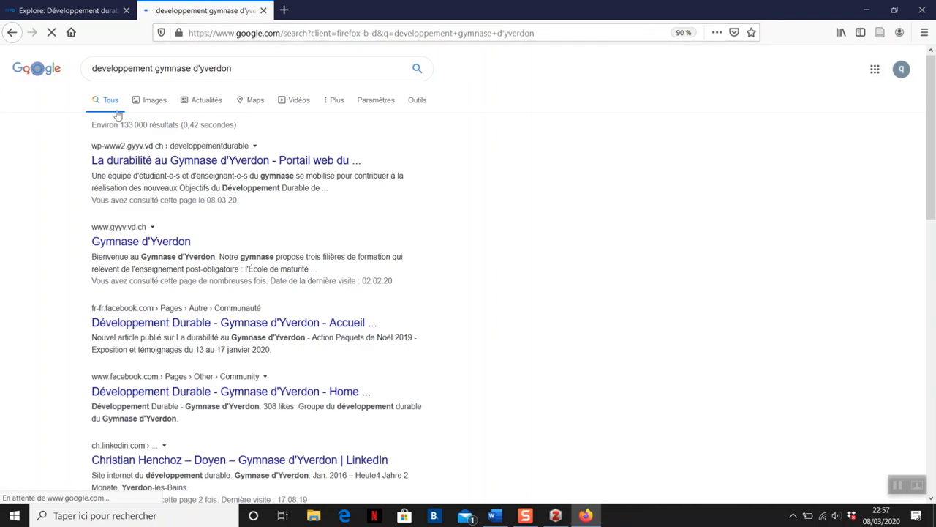
Step: Open the site "La durabilité au Gymnase d'Yverdon" and save its home page to Zotero
{"action": "left_click", "coordinate": [173, 164]}
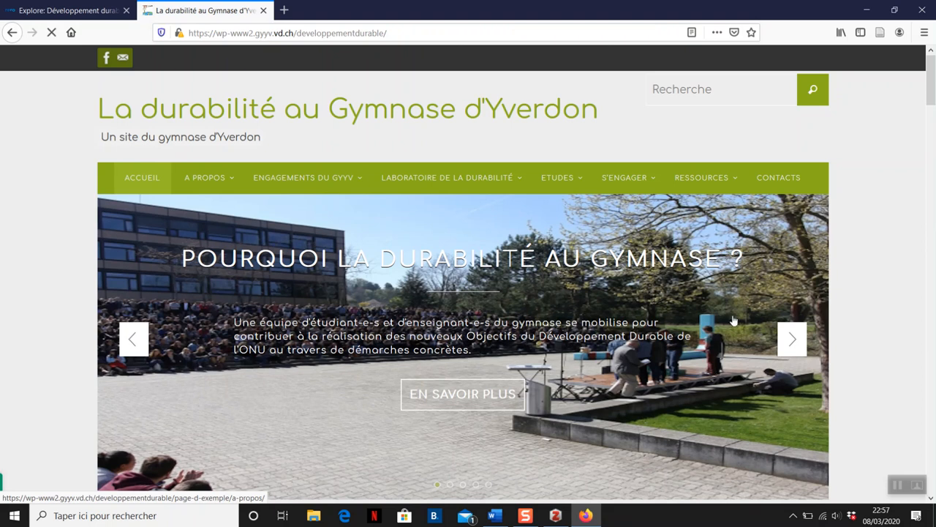
{"action": "left_click", "coordinate": [882, 37]}
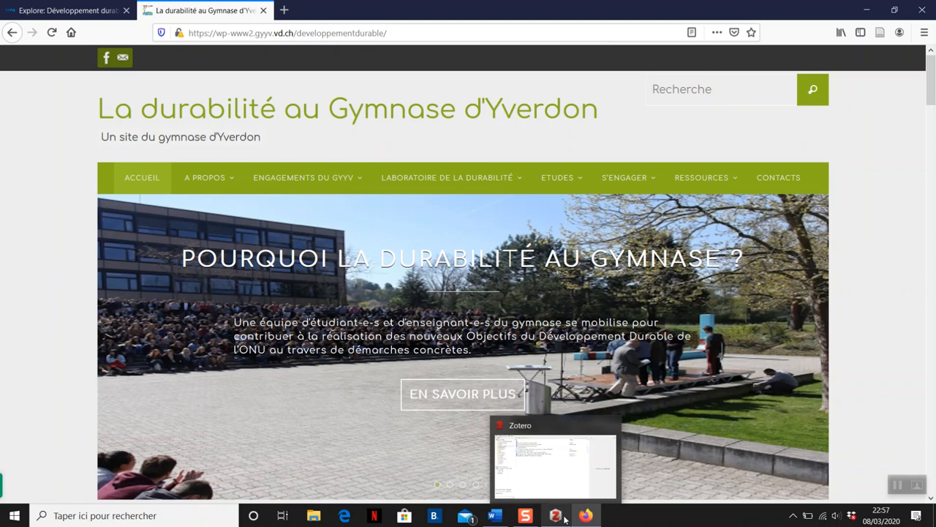
Step: Switch to the blank Word document and write the heading "Développement durable" followed by an empty line
{"action": "left_click", "coordinate": [502, 521]}
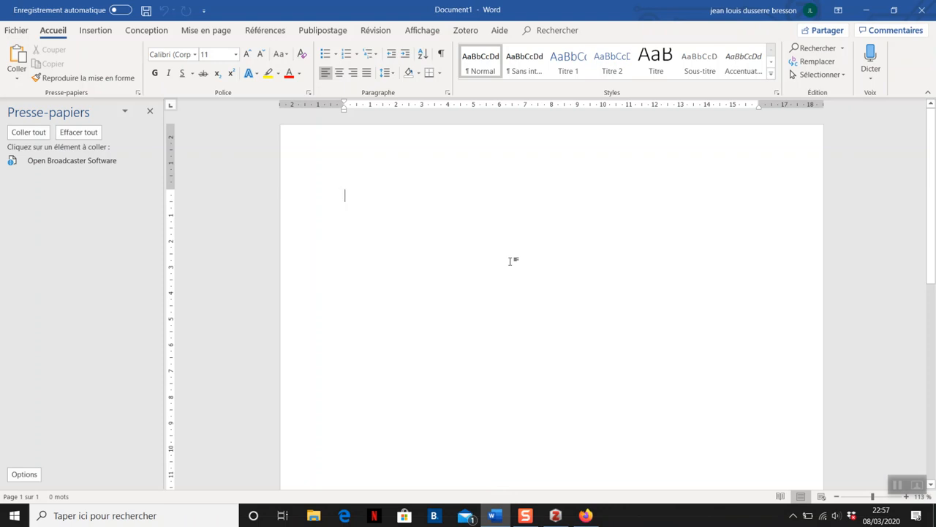
{"action": "type", "text": "D"}
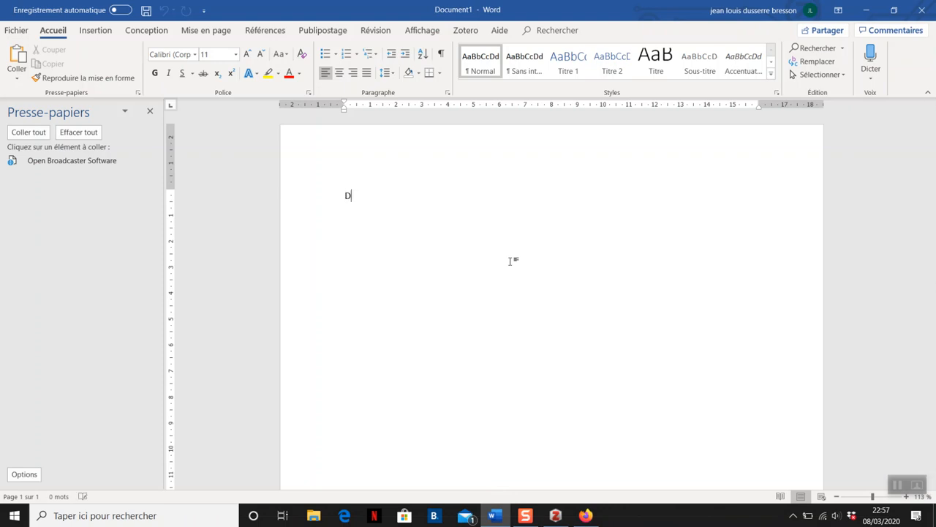
{"action": "type", "text": "éveloppement"}
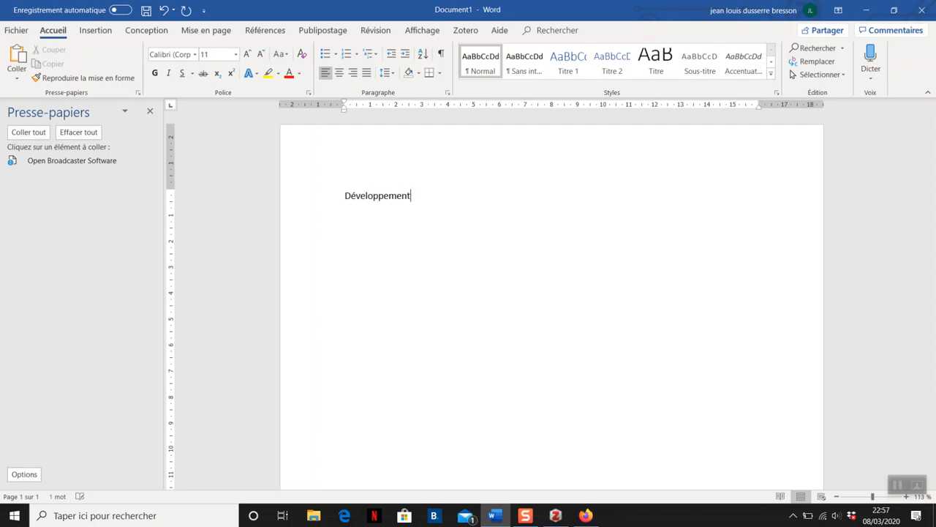
{"action": "type", "text": " durble"}
{"action": "key", "text": "BackSpace"}
{"action": "key", "text": "BackSpace"}
{"action": "key", "text": "BackSpace"}
{"action": "key", "text": "BackSpace"}
{"action": "type", "text": "rable"}
{"action": "key", "text": "Return"}
{"action": "key", "text": "Return"}
Step: Write the sentence "Le gymnase d'Yverdon prépare un agenda 2030" below the heading
{"action": "type", "text": "Le gy"}
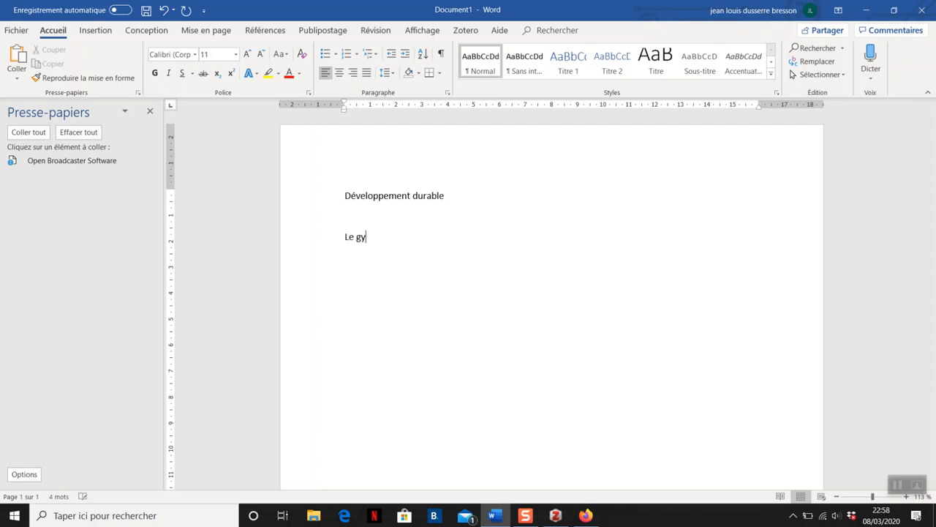
{"action": "type", "text": "mnase d'"}
{"action": "type", "text": "yverdon"}
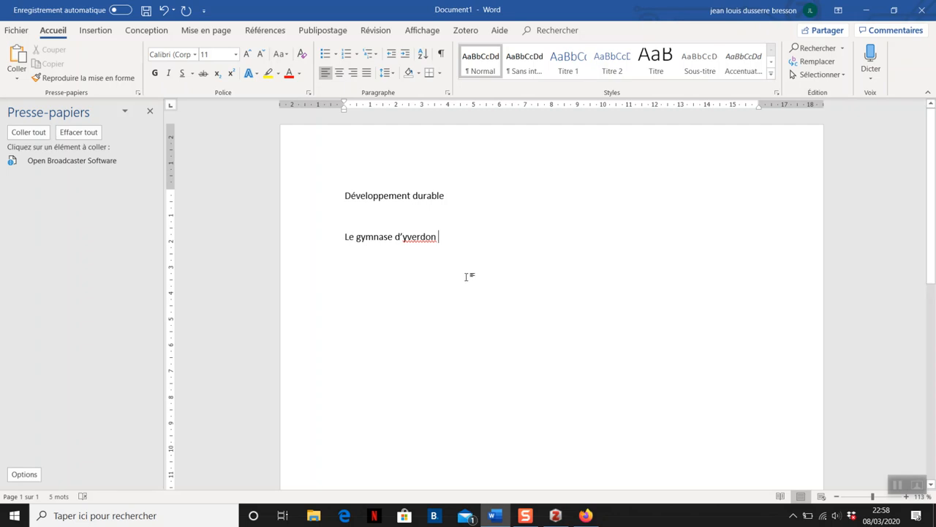
{"action": "key", "text": "BackSpace"}
{"action": "type", "text": "Yverdon prépare un agenda 2030"}
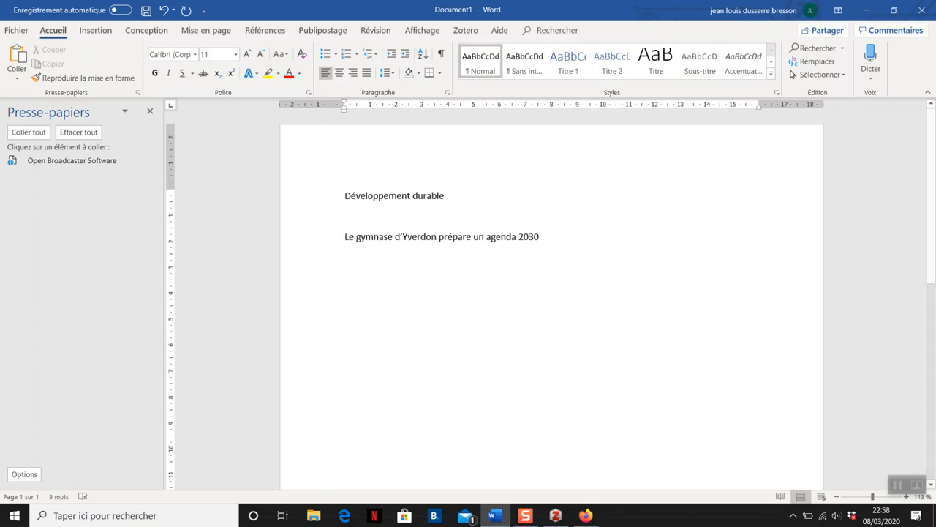
Step: Insert a footnote after "2030" and start a Zotero citation in it with the Chicago Manual of Style 17th edition (full note) style
{"action": "left_click", "coordinate": [265, 30]}
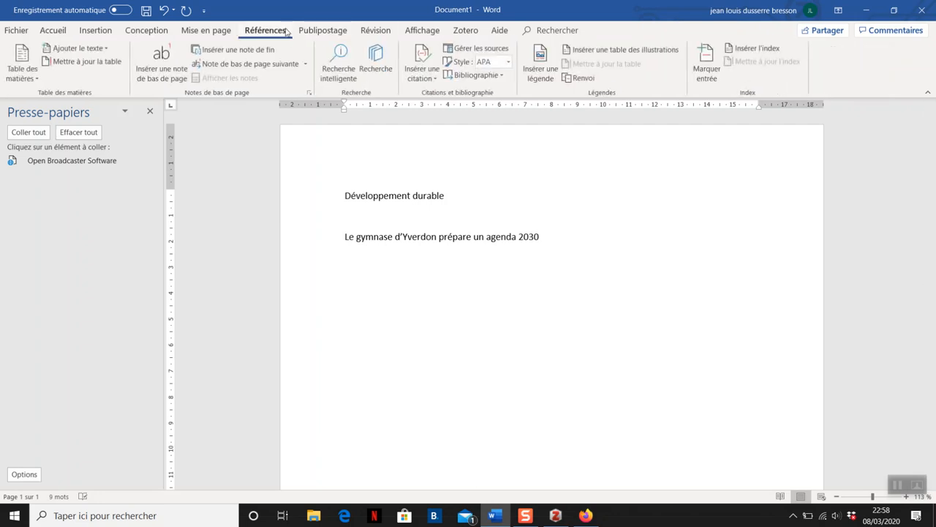
{"action": "left_click", "coordinate": [183, 76]}
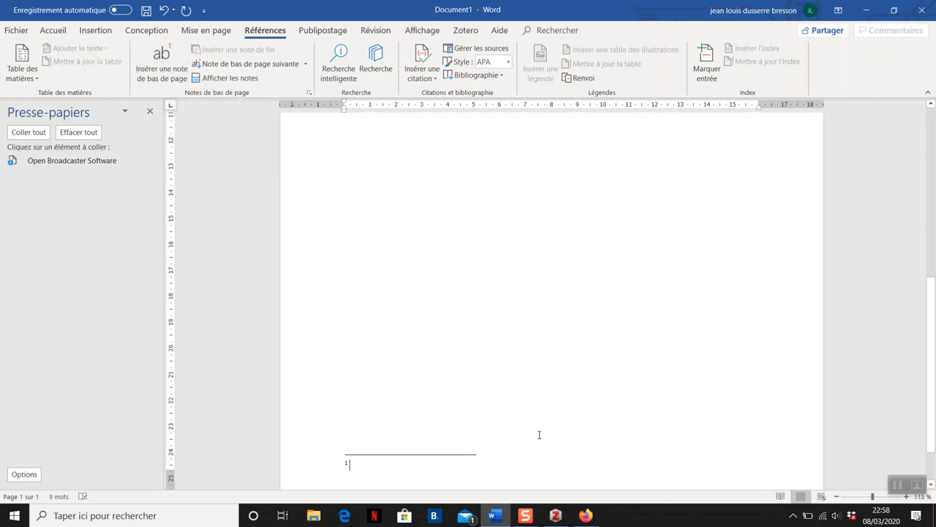
{"action": "left_click", "coordinate": [465, 33]}
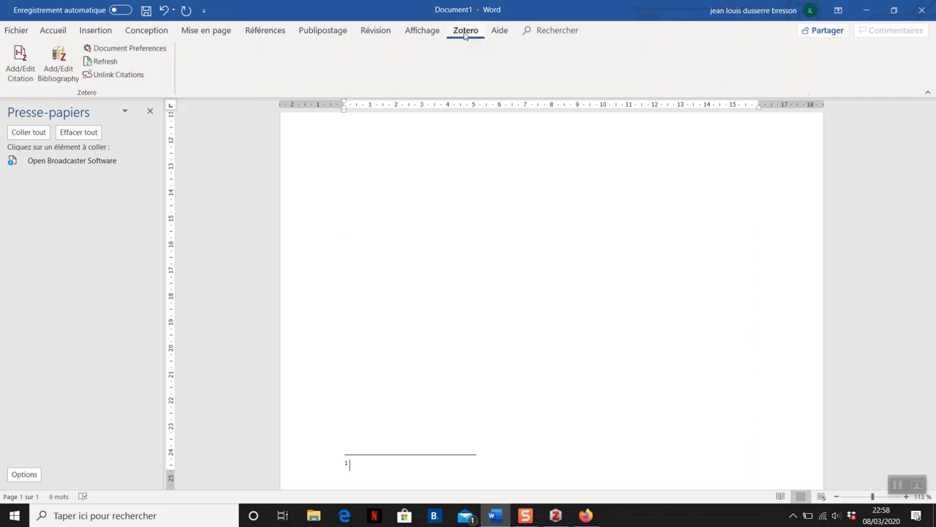
{"action": "left_click", "coordinate": [22, 77]}
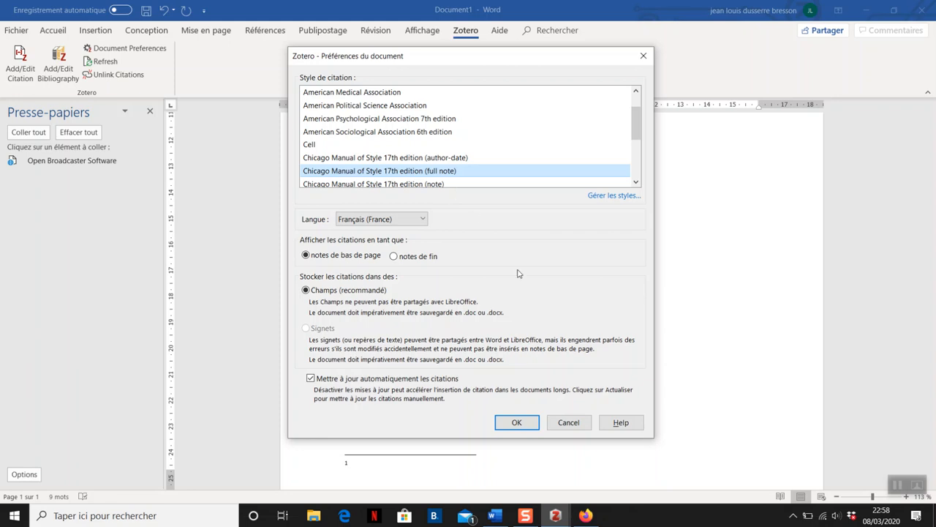
{"action": "left_click", "coordinate": [516, 422]}
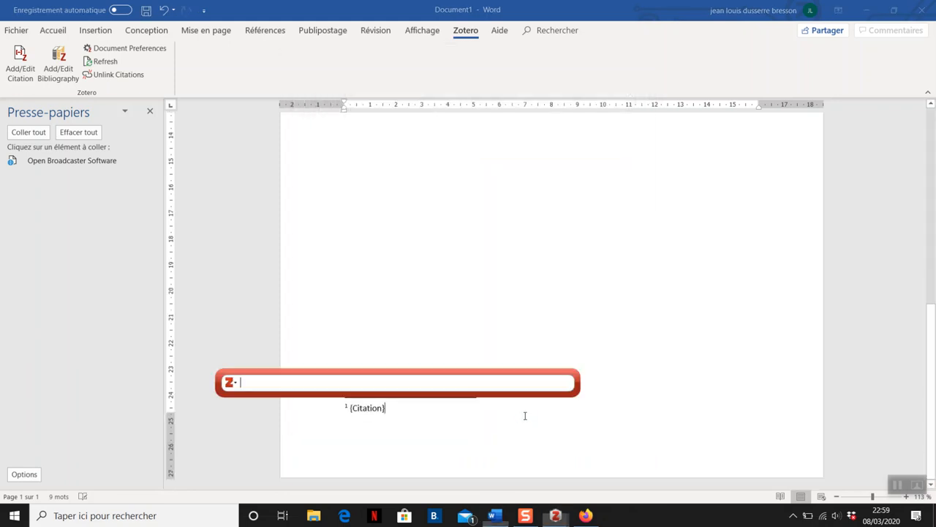
Step: Find "gymnase" in the library and cite "La durabilité au Gymnase d'Yverdon – Un site du gymnase d'Yverdon" in the footnote
{"action": "type", "text": "gymnase"}
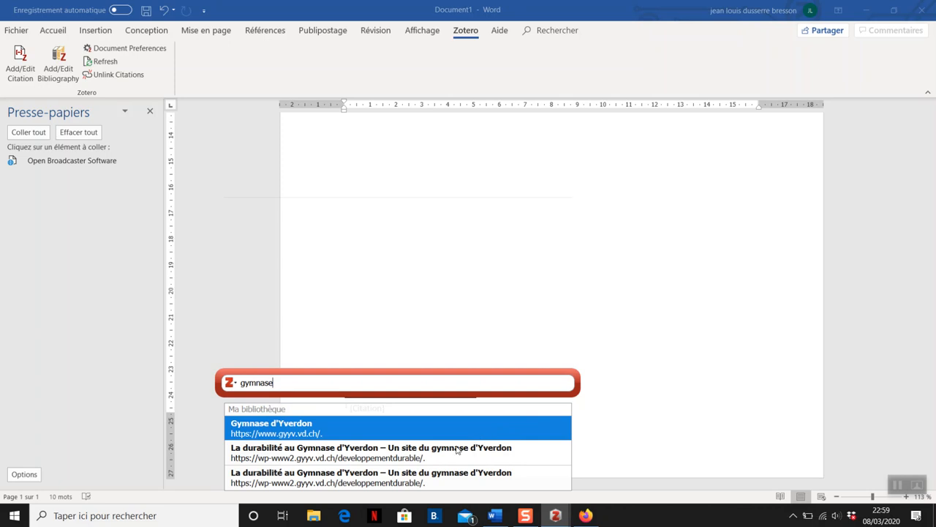
{"action": "left_click", "coordinate": [457, 450]}
{"action": "key", "text": "Return"}
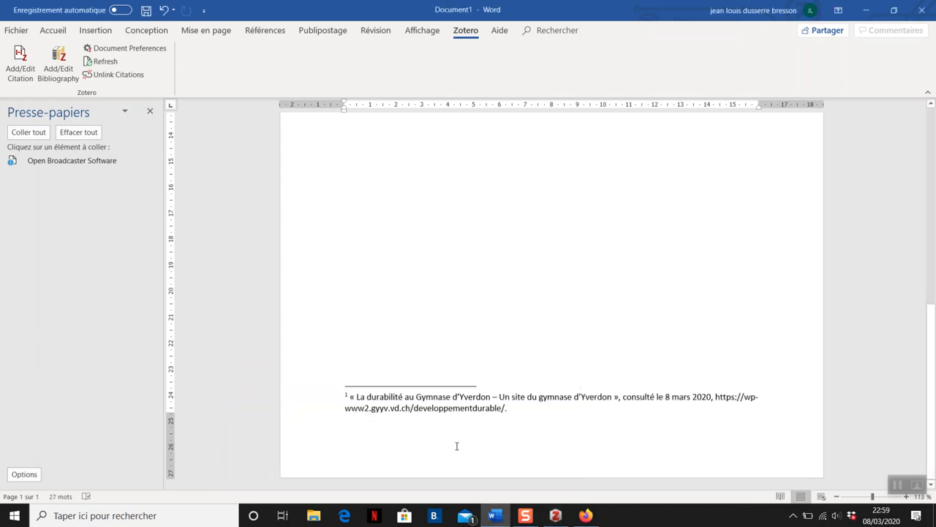
{"action": "scroll", "coordinate": [456, 446], "scroll_direction": "up", "scroll_amount": 10}
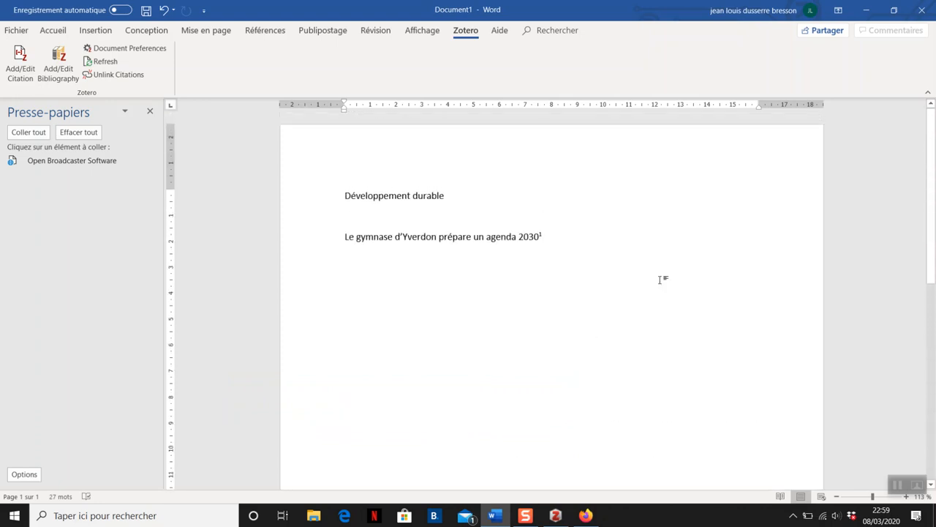
Step: Write the quoted line « définition développement durable » in a new paragraph below the sentence about the gymnase
{"action": "left_click", "coordinate": [600, 235]}
{"action": "key", "text": "Return"}
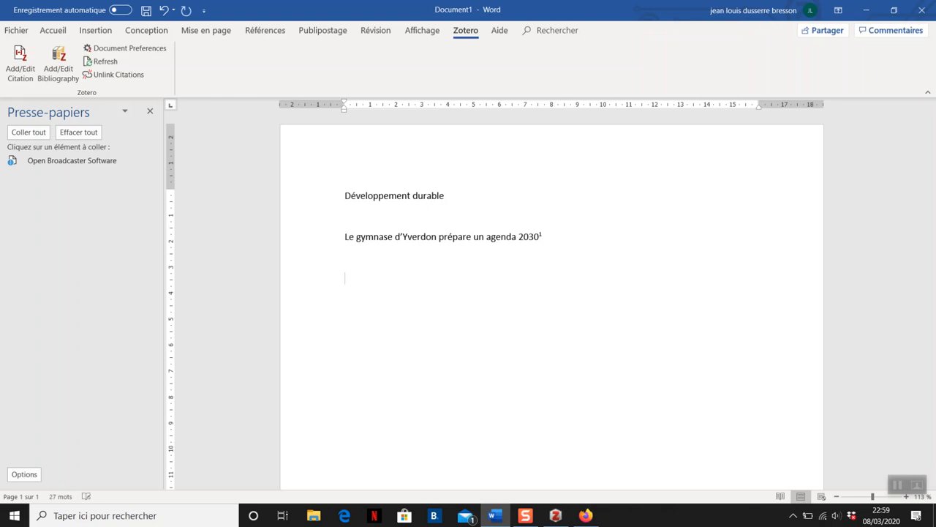
{"action": "type", "text": "Dé"}
{"action": "type", "text": "éfinit"}
{"action": "type", "text": "ion"}
{"action": "type", "text": " dévelop"}
{"action": "type", "text": "peemen"}
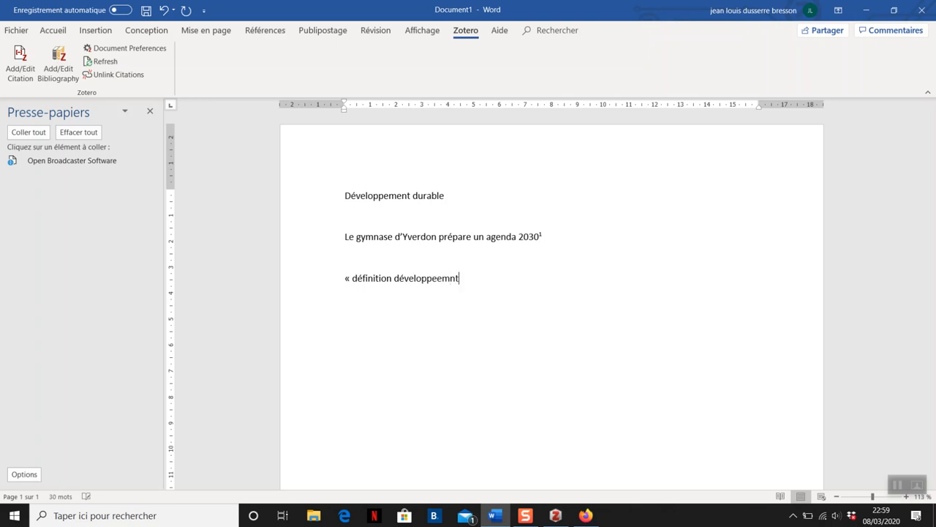
{"action": "key", "text": "BackSpace"}
{"action": "key", "text": "BackSpace"}
{"action": "key", "text": "BackSpace"}
{"action": "key", "text": "BackSpace"}
{"action": "key", "text": "BackSpace"}
{"action": "type", "text": "ement surable"}
{"action": "key", "text": "BackSpace"}
{"action": "key", "text": "BackSpace"}
{"action": "key", "text": "BackSpace"}
{"action": "key", "text": "BackSpace"}
{"action": "key", "text": "BackSpace"}
{"action": "key", "text": "BackSpace"}
{"action": "key", "text": "BackSpace"}
{"action": "type", "text": "durable\""}
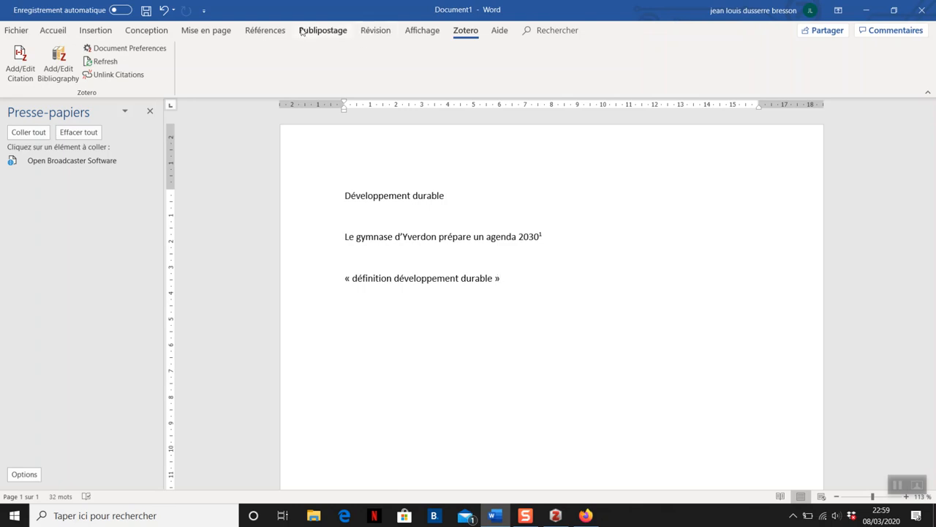
Step: Insert a footnote after the « définition développement durable » line and start a Zotero citation in it
{"action": "left_click", "coordinate": [265, 30]}
{"action": "left_click", "coordinate": [176, 81]}
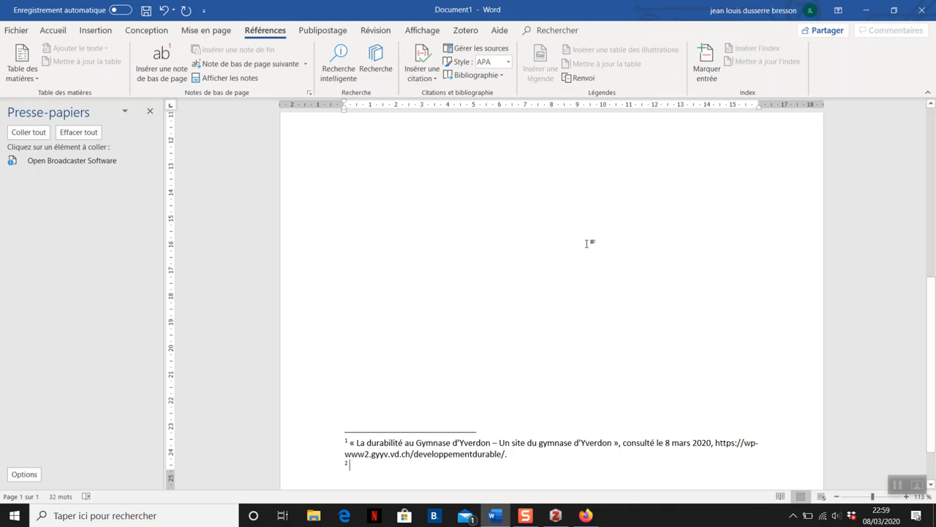
{"action": "left_click", "coordinate": [466, 30]}
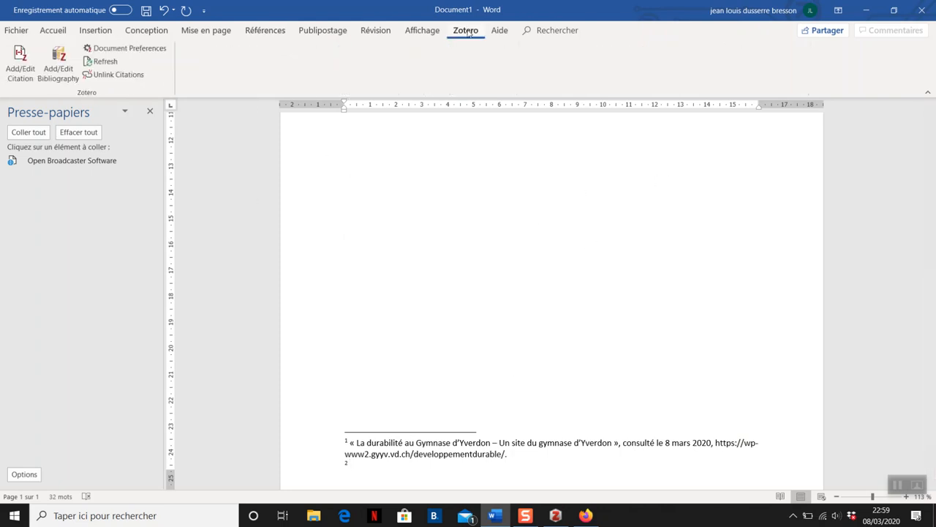
{"action": "left_click", "coordinate": [20, 63]}
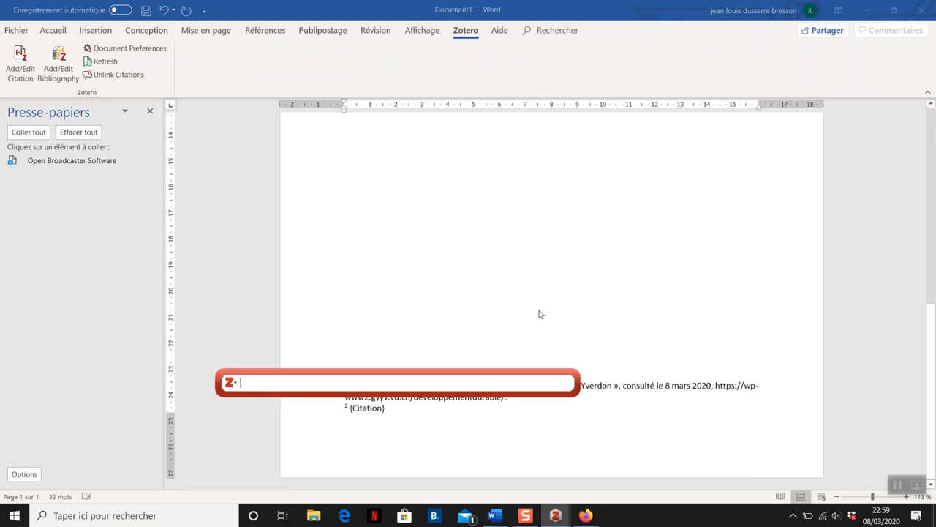
Step: Try to find the sustainable development book for the footnote by searching the library for "developpement durable", then clear the search
{"action": "type", "text": "de"}
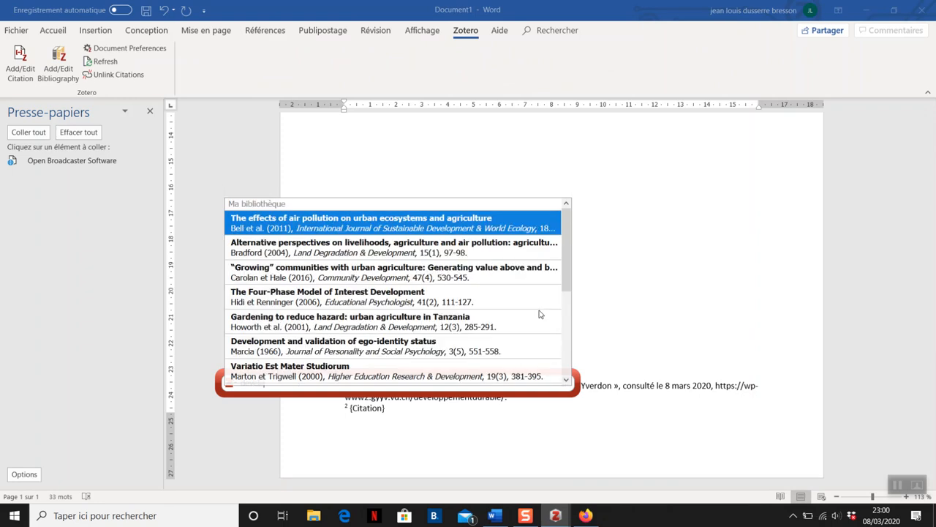
{"action": "type", "text": "t"}
{"action": "key", "text": "BackSpace"}
{"action": "key", "text": "BackSpace"}
{"action": "key", "text": "BackSpace"}
{"action": "key", "text": "BackSpace"}
{"action": "key", "text": "BackSpace"}
{"action": "key", "text": "BackSpace"}
{"action": "key", "text": "BackSpace"}
{"action": "type", "text": "durable"}
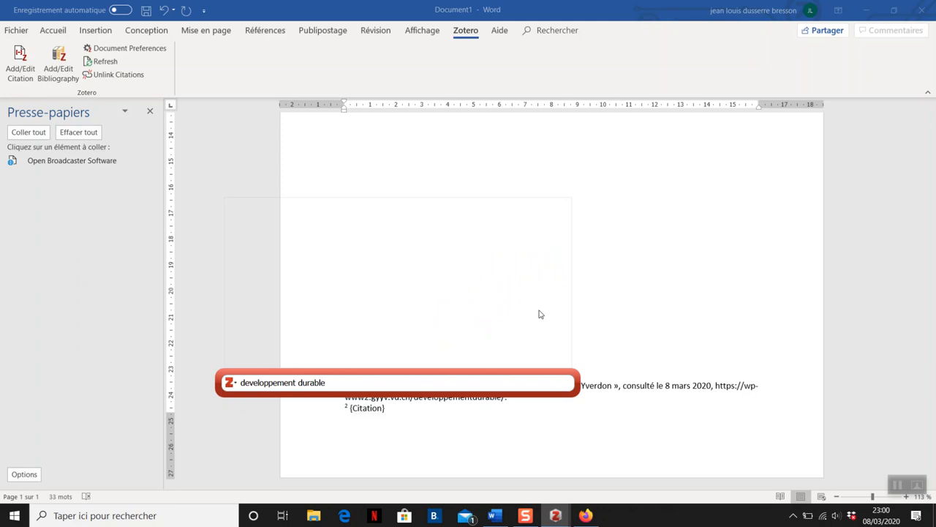
{"action": "key", "text": "BackSpace"}
{"action": "key", "text": "BackSpace"}
{"action": "key", "text": "BackSpace"}
{"action": "key", "text": "BackSpace"}
{"action": "key", "text": "BackSpace"}
{"action": "key", "text": "BackSpace"}
{"action": "key", "text": "BackSpace"}
{"action": "key", "text": "BackSpace"}
{"action": "key", "text": "BackSpace"}
{"action": "key", "text": "BackSpace"}
{"action": "key", "text": "BackSpace"}
{"action": "key", "text": "BackSpace"}
{"action": "key", "text": "BackSpace"}
{"action": "key", "text": "BackSpace"}
{"action": "key", "text": "BackSpace"}
{"action": "key", "text": "BackSpace"}
{"action": "key", "text": "BackSpace"}
{"action": "key", "text": "BackSpace"}
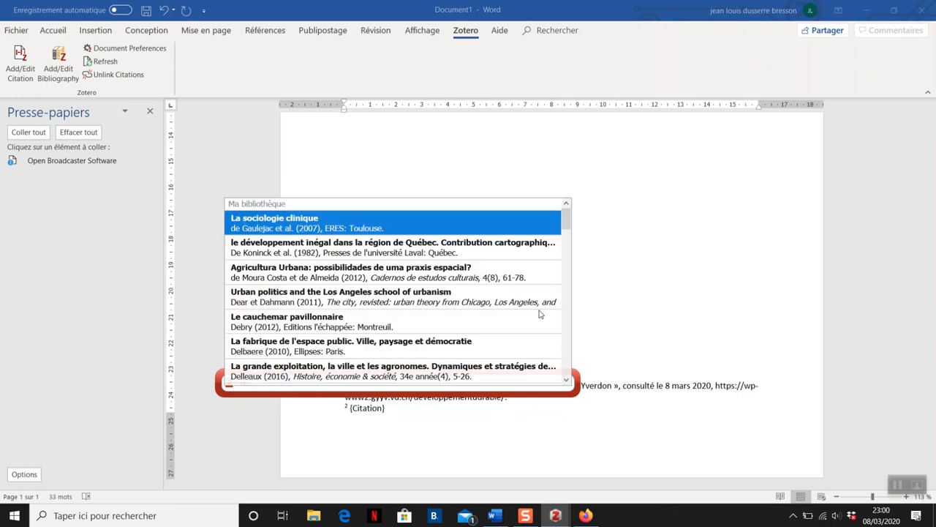
{"action": "key", "text": "BackSpace"}
{"action": "key", "text": "BackSpace"}
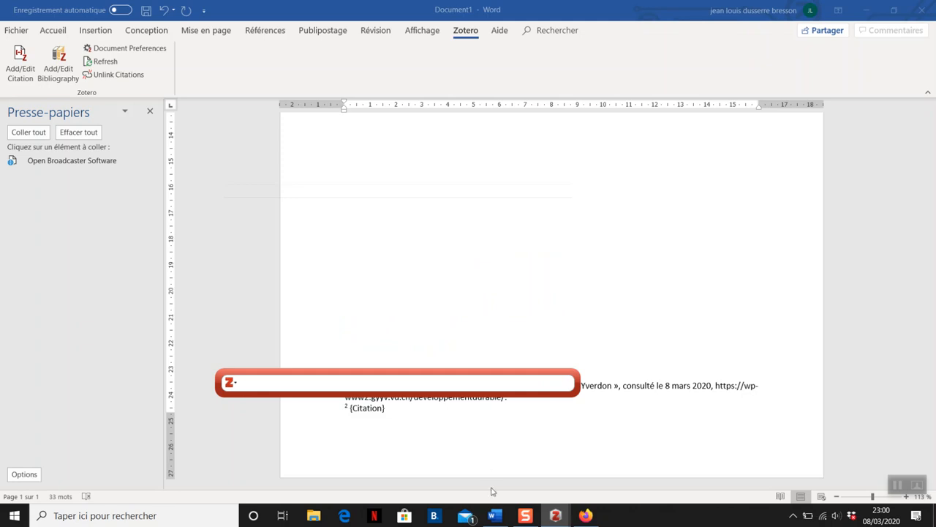
Step: Check the book's title in the RERO catalogue record in Firefox and in the "cours geographie" collection in Zotero
{"action": "left_click", "coordinate": [588, 516]}
{"action": "left_click", "coordinate": [70, 10]}
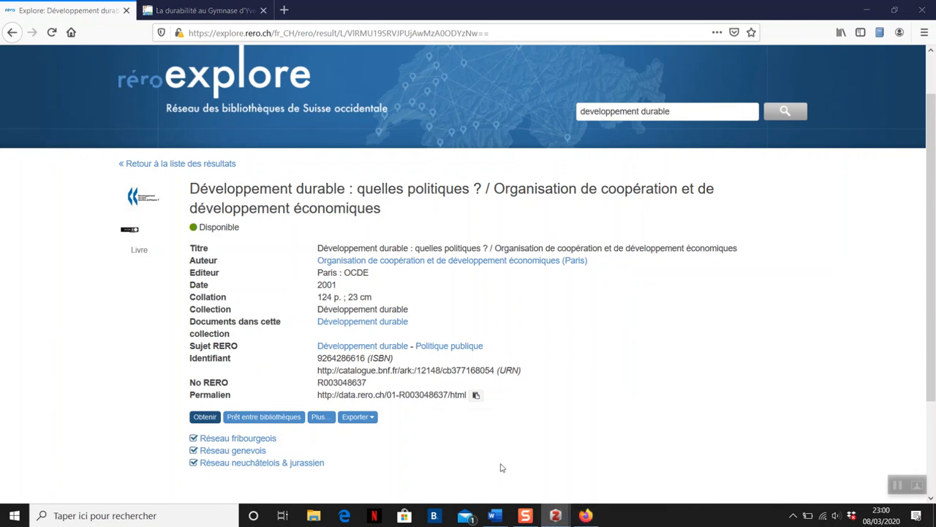
{"action": "mouse_move", "coordinate": [557, 512]}
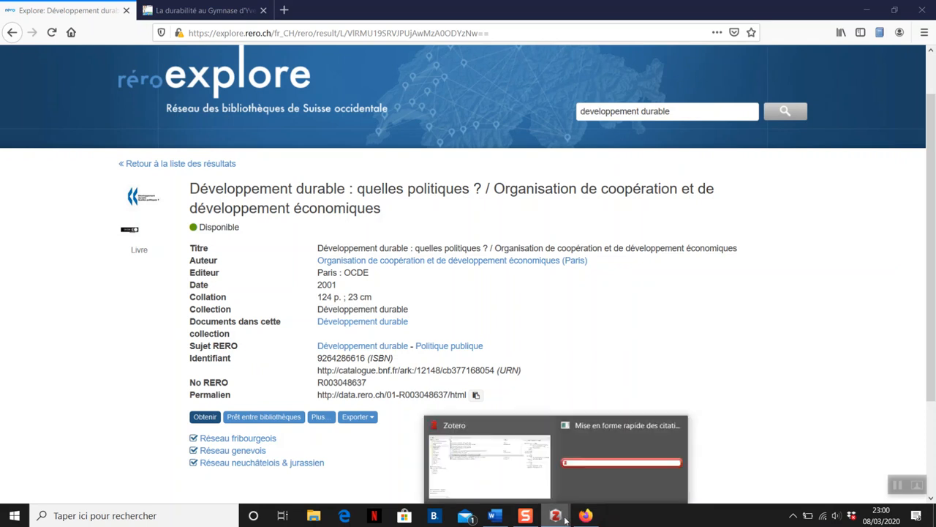
{"action": "left_click", "coordinate": [463, 442]}
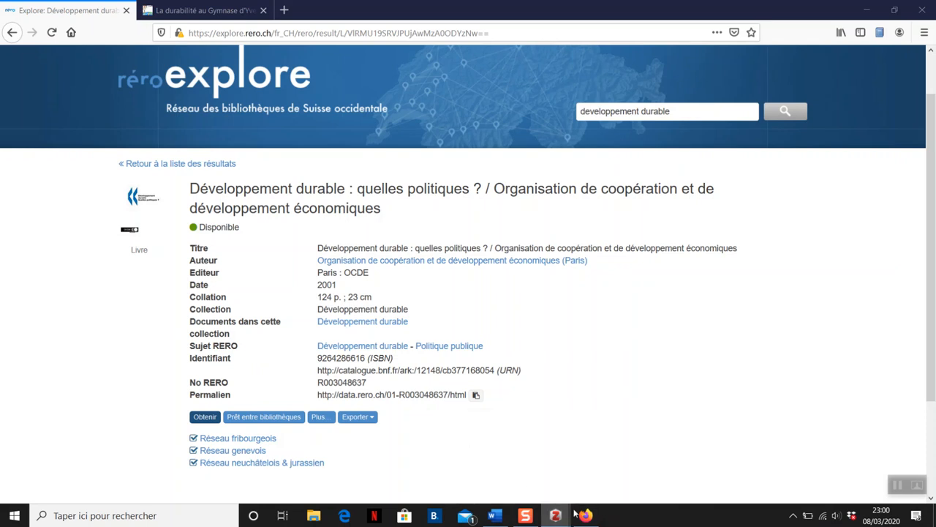
{"action": "mouse_move", "coordinate": [556, 516]}
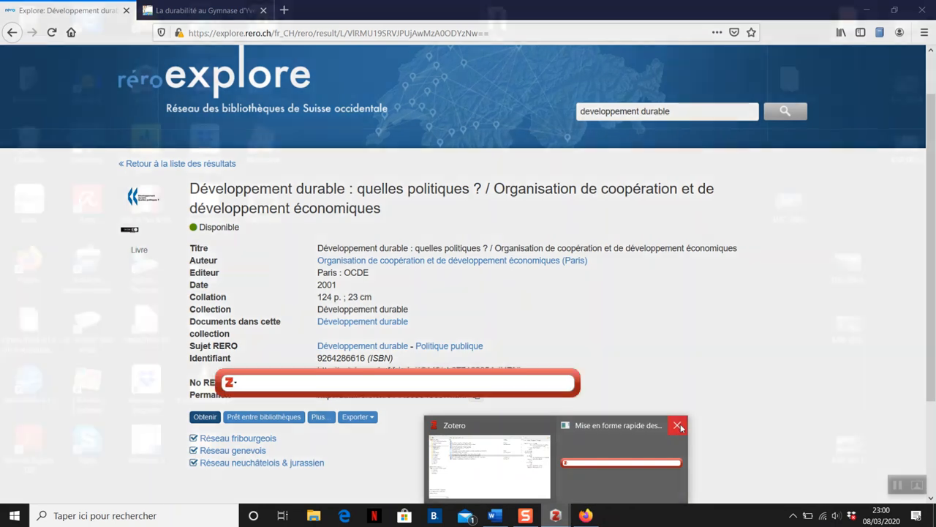
{"action": "left_click", "coordinate": [678, 425]}
{"action": "left_click", "coordinate": [589, 460]}
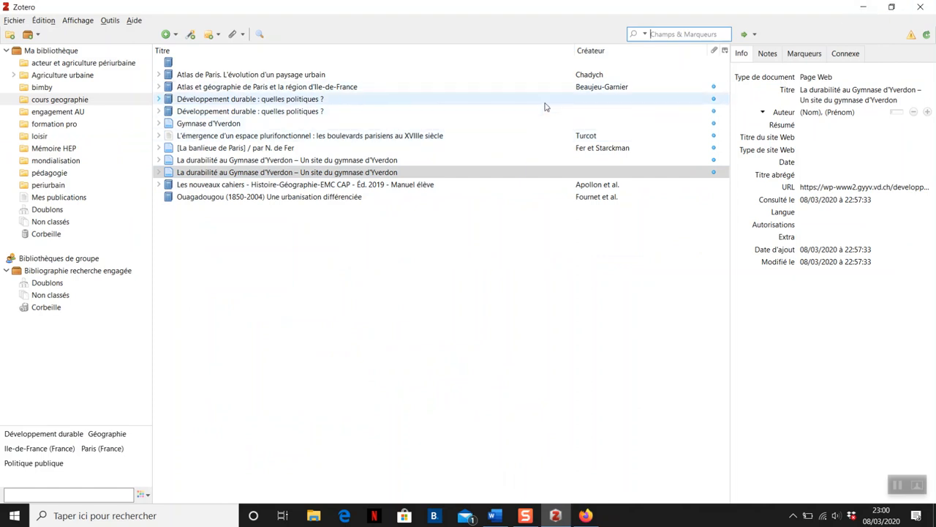
{"action": "left_click", "coordinate": [863, 6]}
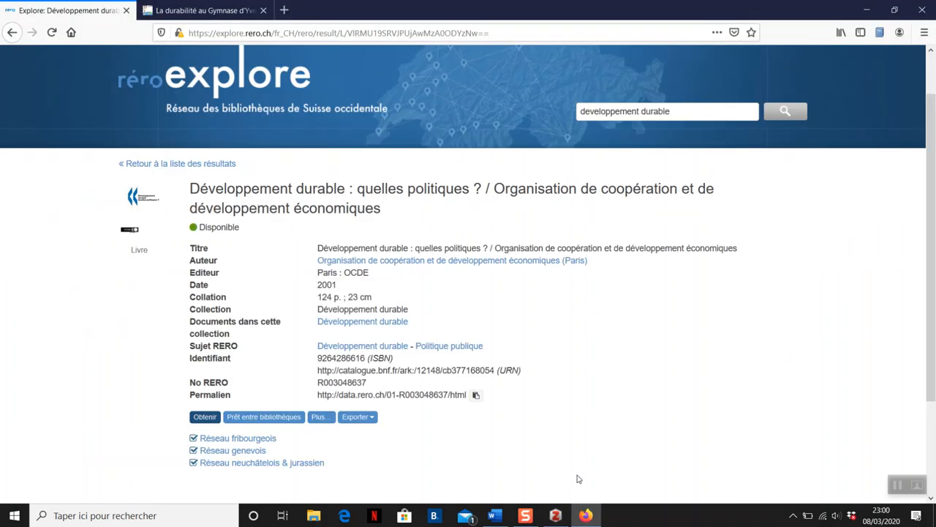
{"action": "left_click", "coordinate": [554, 517]}
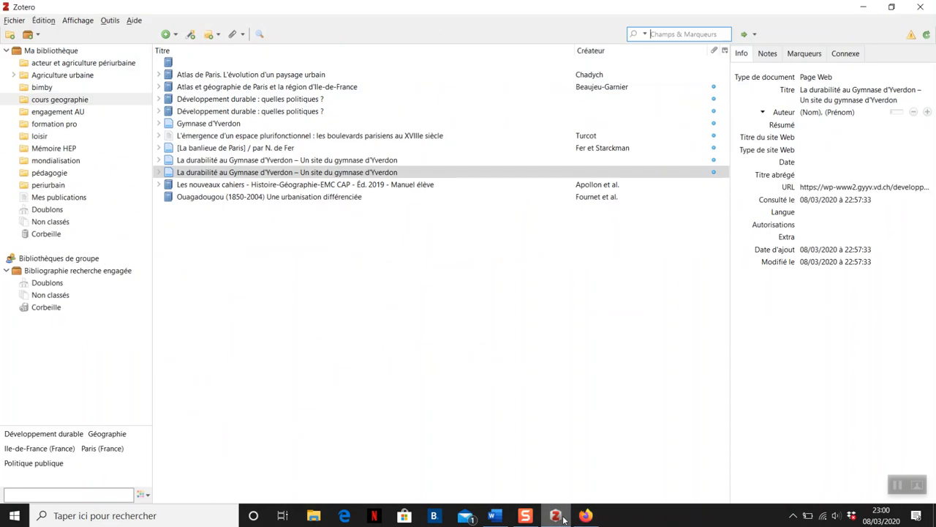
Step: Switch back to Word and start a Zotero footnote citation at the end of « définition développement durable »
{"action": "left_click", "coordinate": [494, 515]}
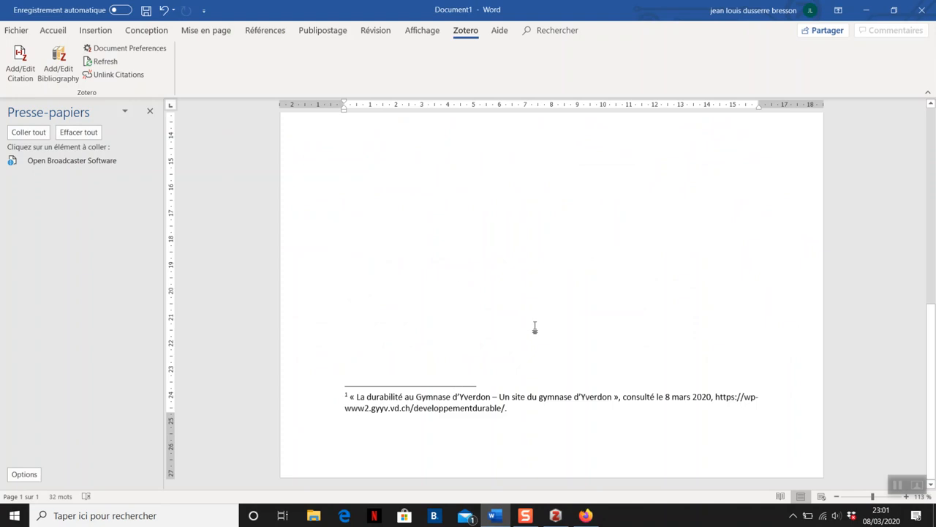
{"action": "scroll", "coordinate": [529, 334], "scroll_direction": "up", "scroll_amount": 10}
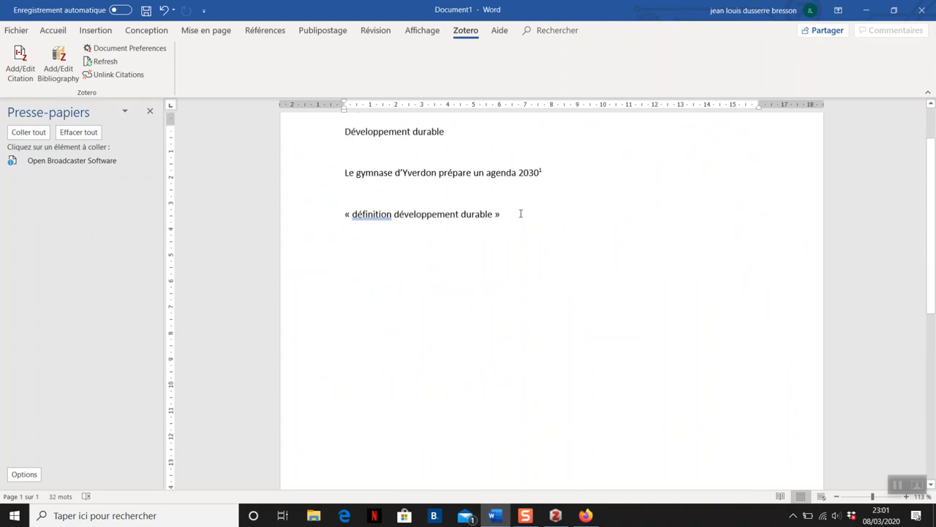
{"action": "left_click", "coordinate": [521, 216]}
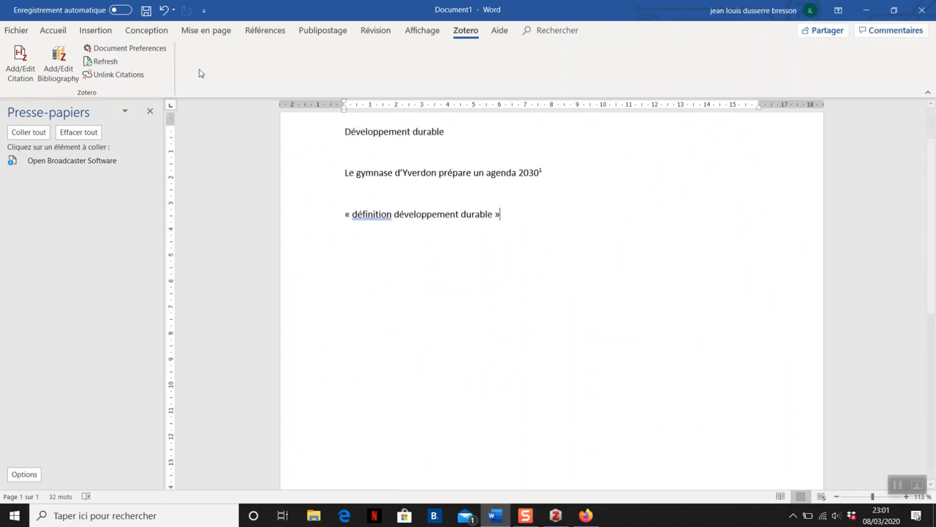
{"action": "left_click", "coordinate": [30, 73]}
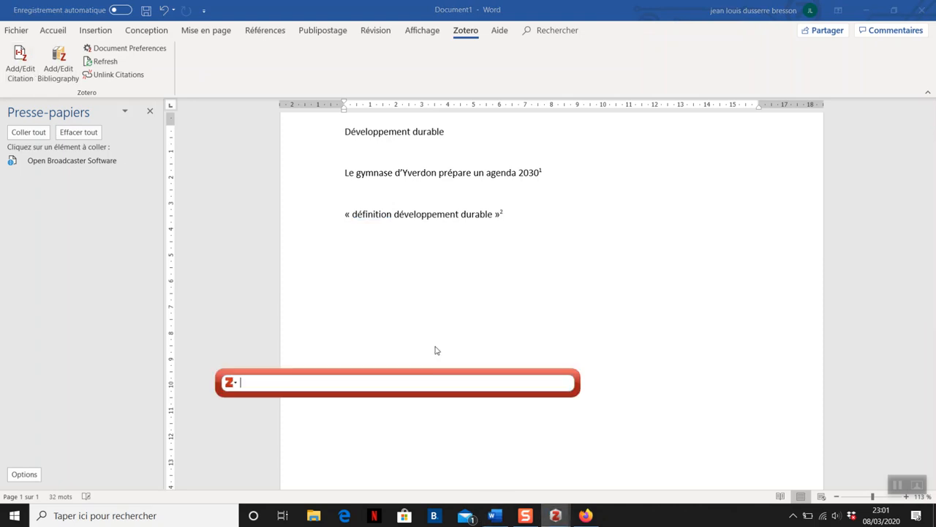
Step: Find "Développement durable : quelles politiques ?" (2001, OCDE) in the library and cite it in the footnote
{"action": "type", "text": "de"}
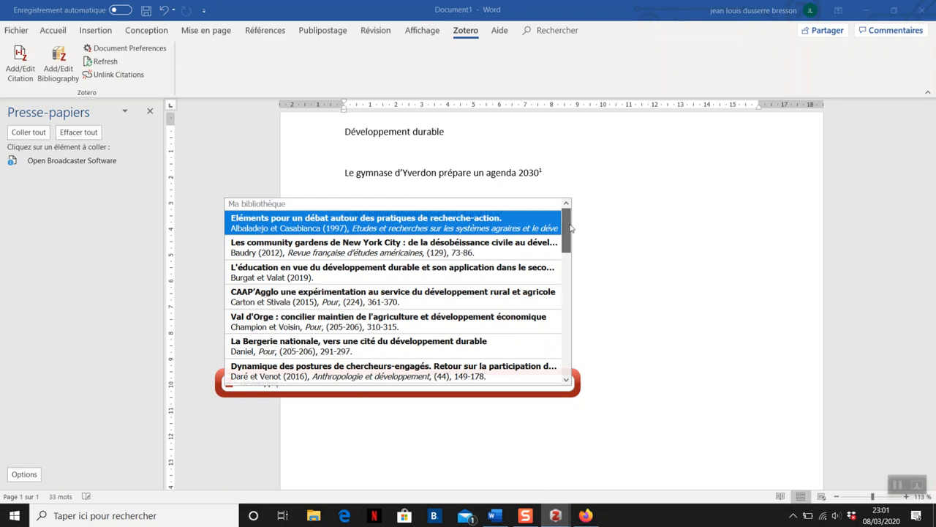
{"action": "scroll", "coordinate": [573, 241], "scroll_direction": "down", "scroll_amount": 2}
{"action": "left_click_drag", "start_coordinate": [573, 241], "coordinate": [574, 287]}
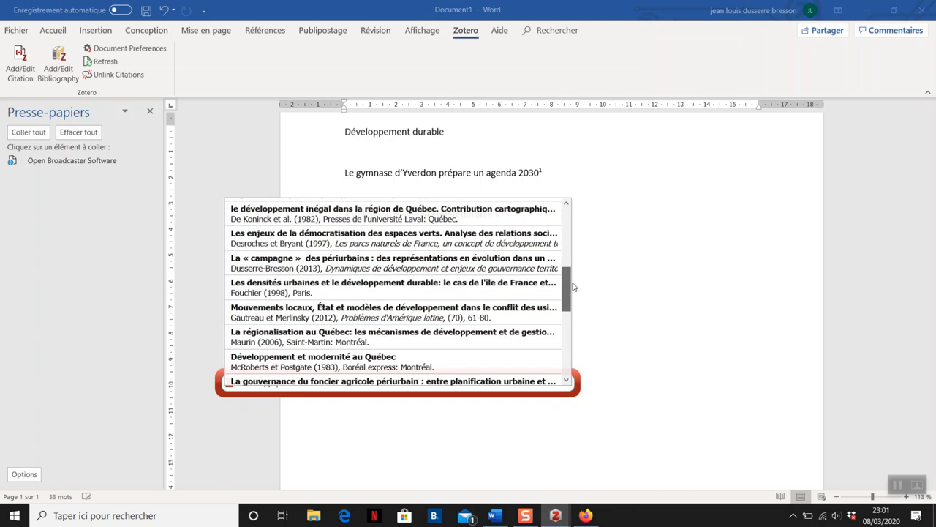
{"action": "key", "text": "Down"}
{"action": "key", "text": "Return"}
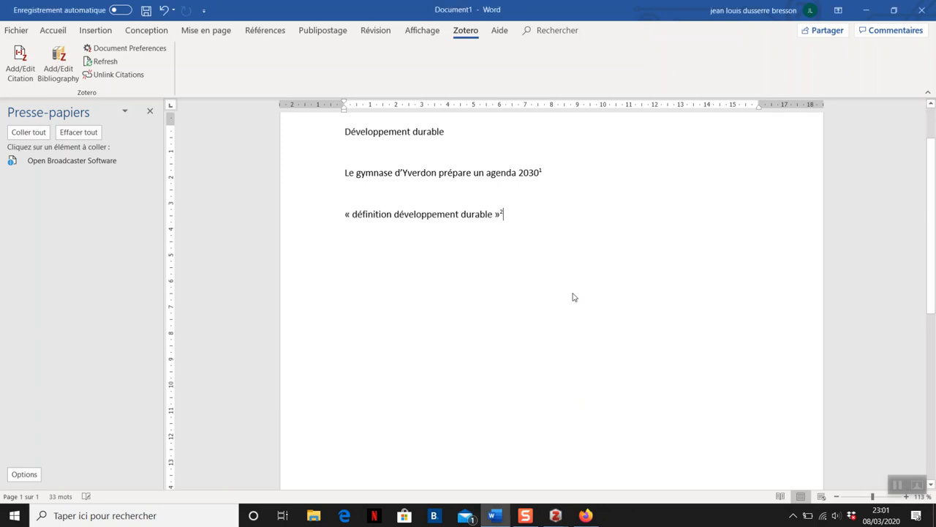
{"action": "scroll", "coordinate": [537, 268], "scroll_direction": "down", "scroll_amount": 2}
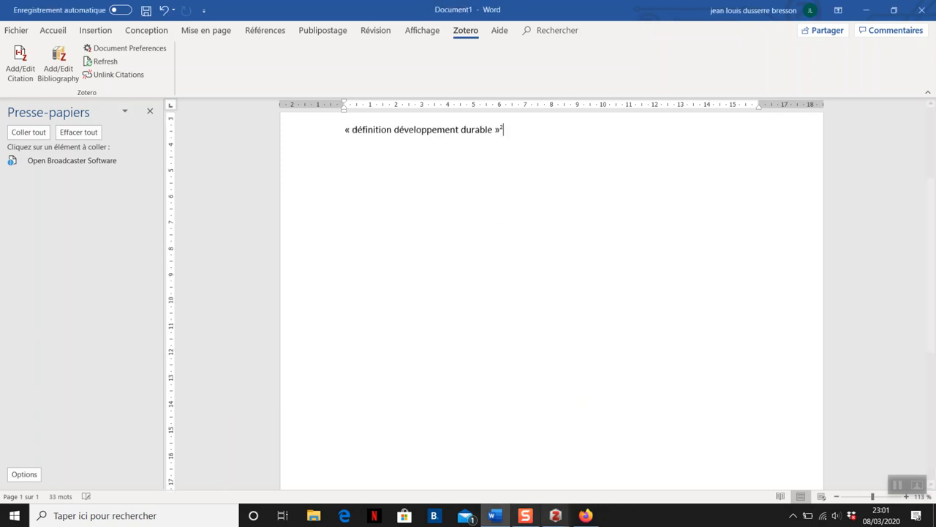
{"action": "mouse_move", "coordinate": [556, 515]}
{"action": "left_click", "coordinate": [620, 473]}
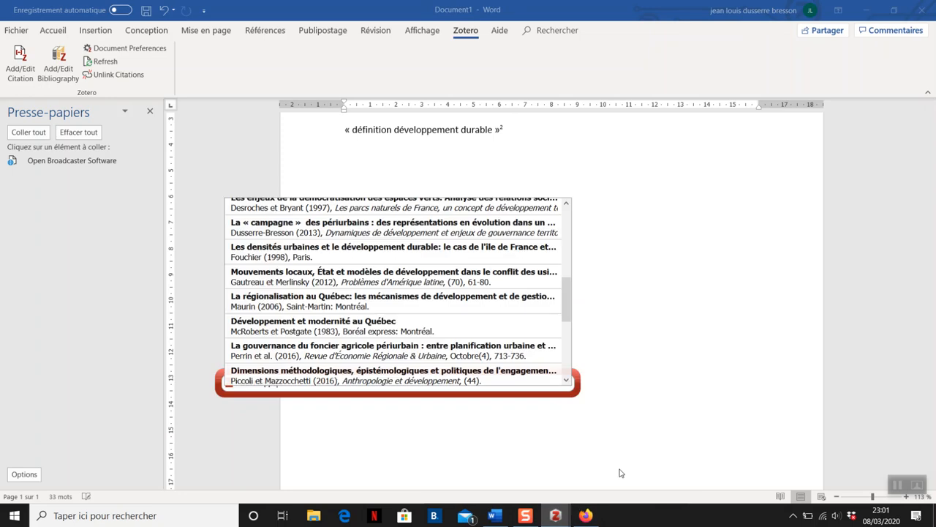
{"action": "left_click_drag", "start_coordinate": [566, 302], "coordinate": [577, 335]}
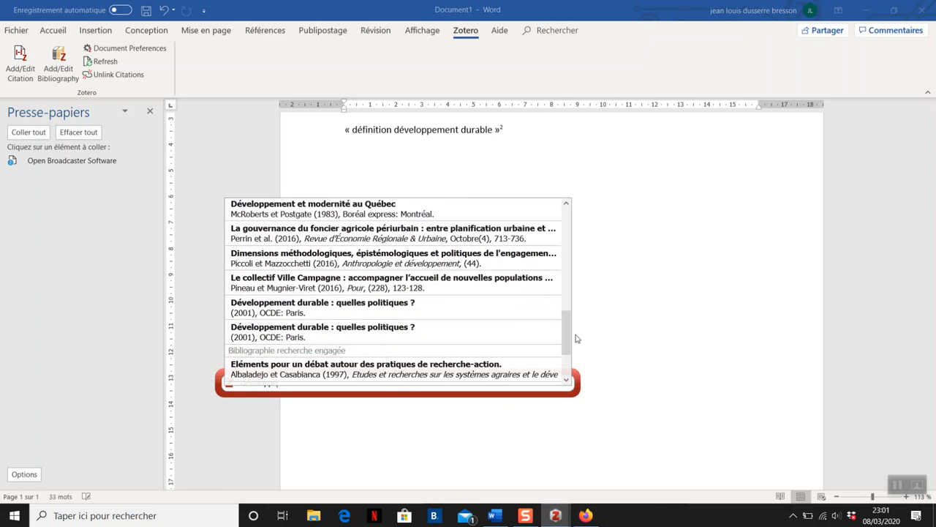
{"action": "left_click", "coordinate": [436, 313]}
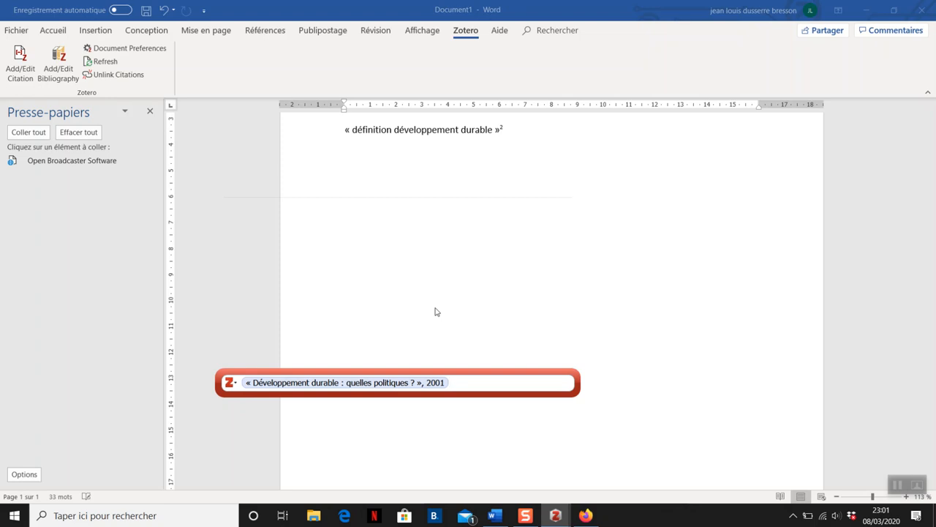
{"action": "key", "text": "Return"}
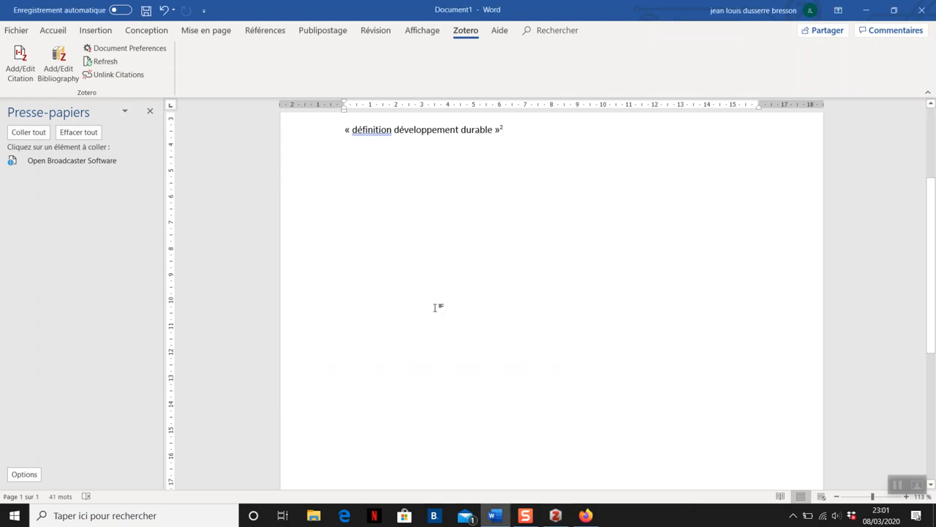
{"action": "scroll", "coordinate": [436, 307], "scroll_direction": "down", "scroll_amount": 5}
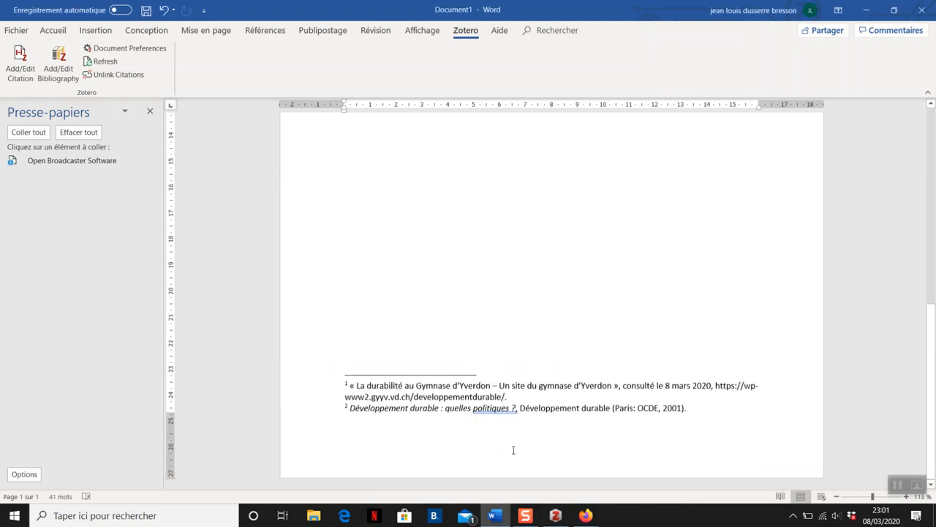
{"action": "scroll", "coordinate": [566, 444], "scroll_direction": "up", "scroll_amount": 1}
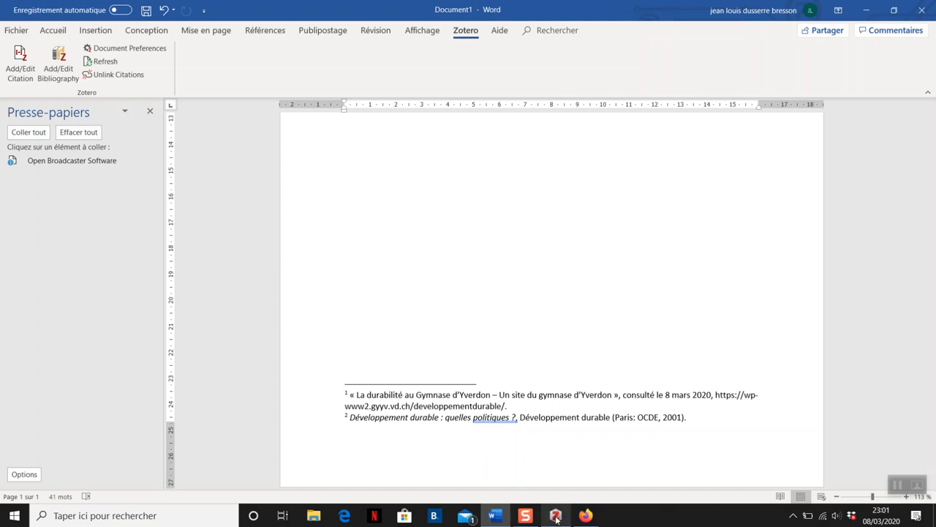
Step: Review the book's RERO record in Firefox and the details of the first "Développement durable : quelles politiques ?" entry in Zotero
{"action": "mouse_move", "coordinate": [555, 516]}
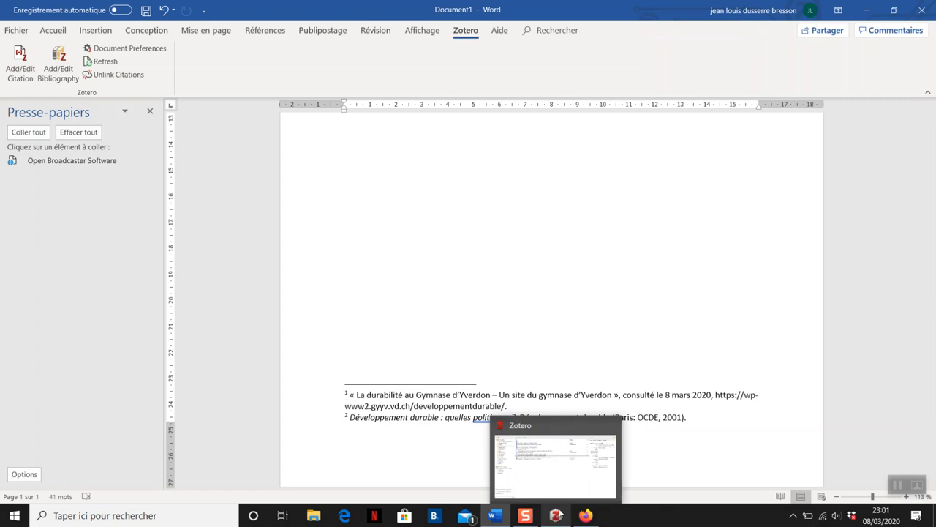
{"action": "mouse_move", "coordinate": [585, 516]}
{"action": "left_click", "coordinate": [565, 454]}
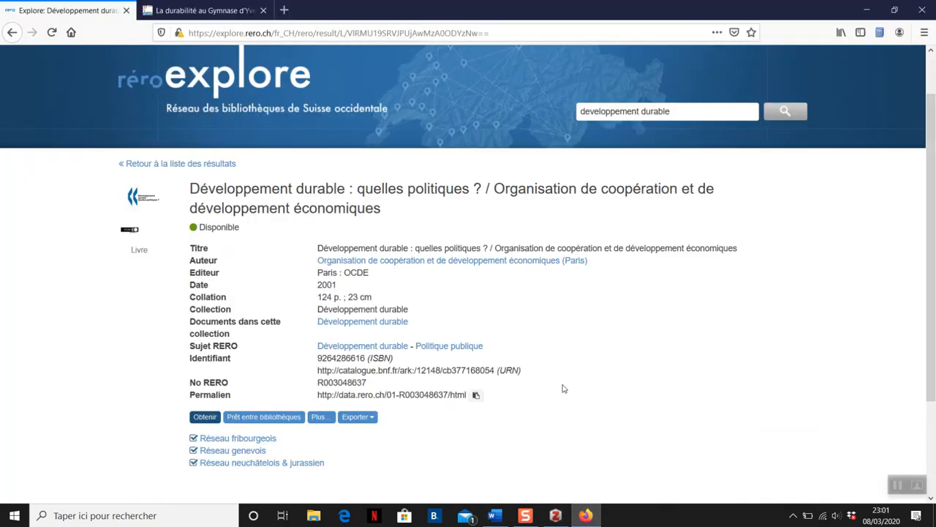
{"action": "scroll", "coordinate": [564, 388], "scroll_direction": "down", "scroll_amount": 2}
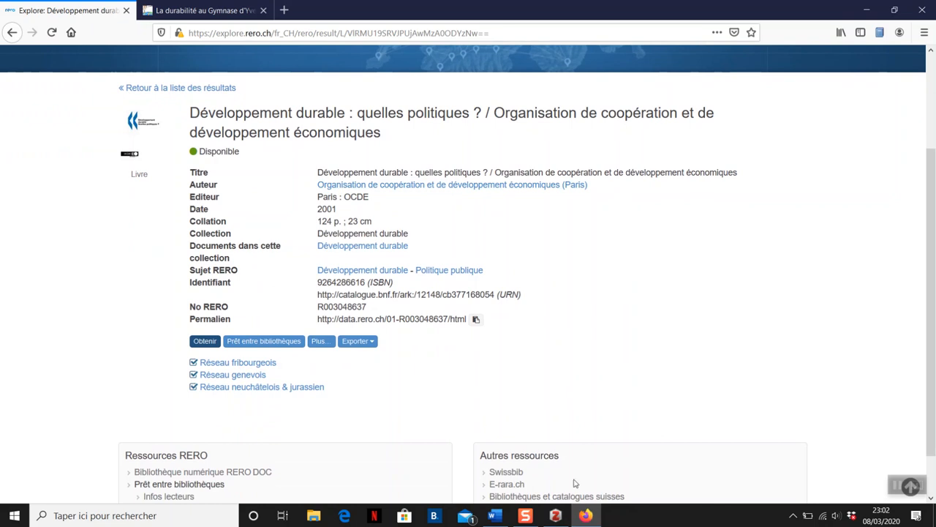
{"action": "left_click", "coordinate": [571, 517]}
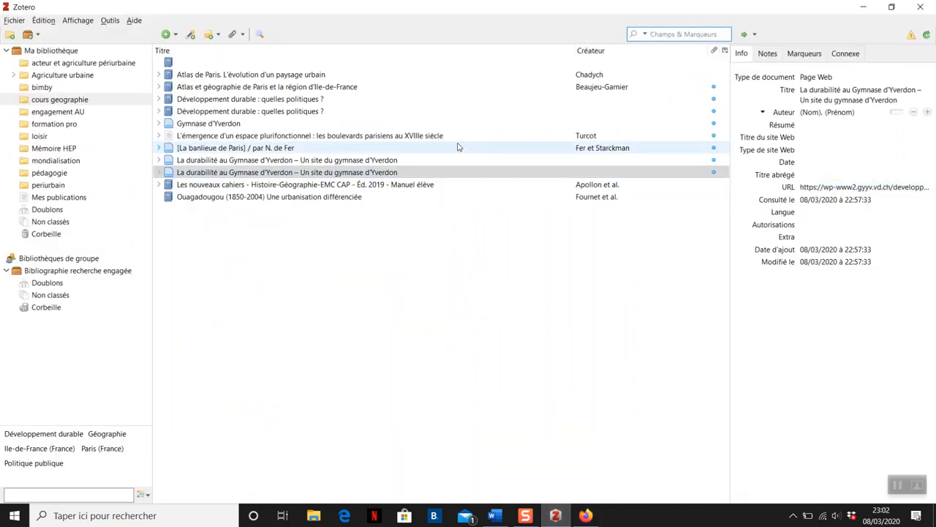
{"action": "left_click", "coordinate": [462, 100]}
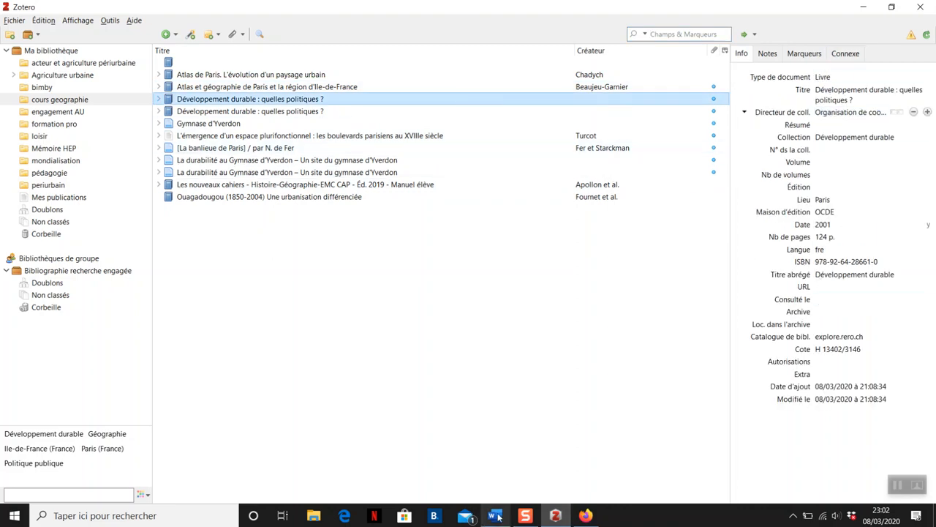
Step: Check the book's RERO record in Firefox, then change the first "Développement durable : quelles politiques ?" entry's document type to Rapport in Zotero
{"action": "left_click", "coordinate": [590, 517]}
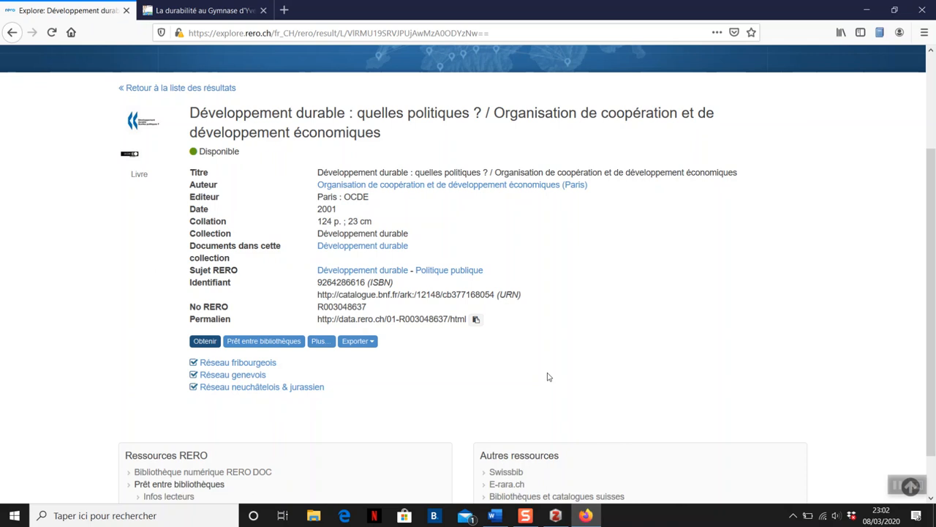
{"action": "left_click", "coordinate": [557, 516]}
{"action": "left_click", "coordinate": [876, 79]}
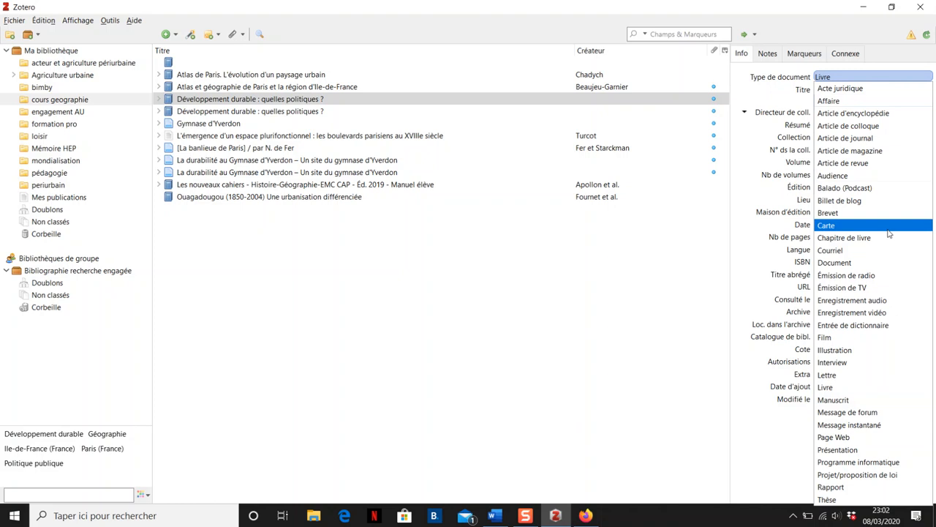
{"action": "left_click", "coordinate": [902, 487]}
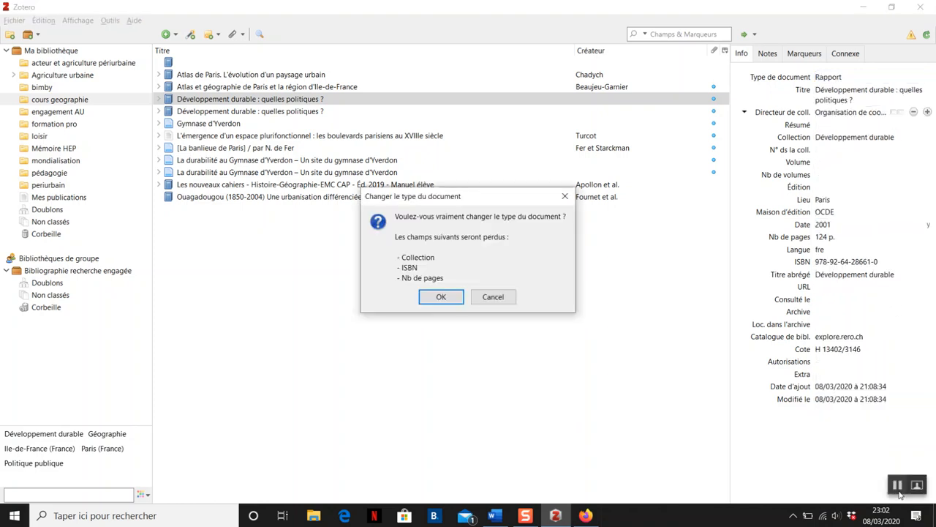
{"action": "left_click", "coordinate": [428, 303]}
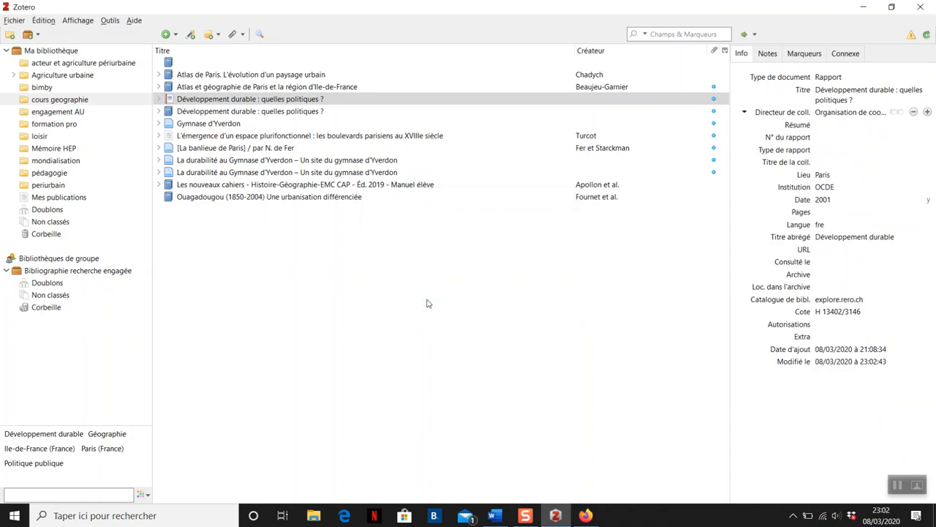
Step: Change the organisation's creator role from Directeur de coll. to Auteur in the report's details
{"action": "left_click", "coordinate": [781, 113]}
{"action": "left_click", "coordinate": [763, 126]}
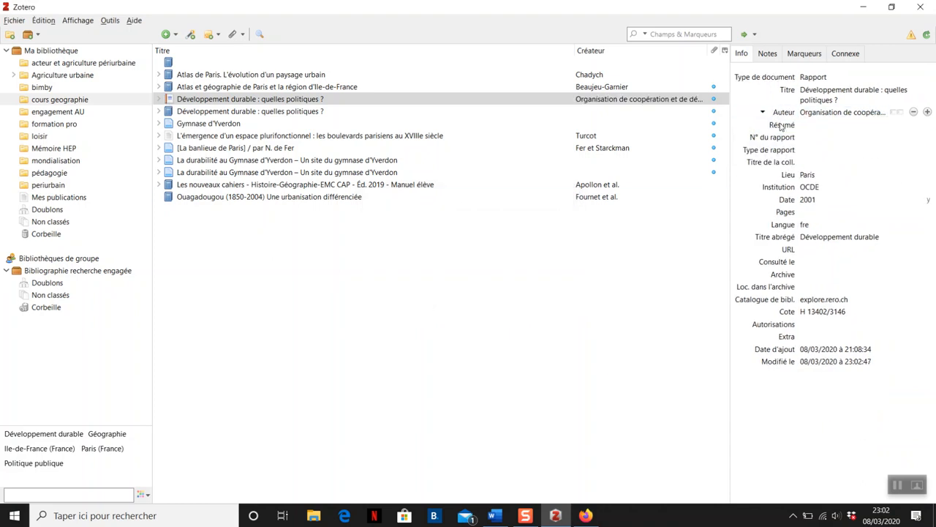
{"action": "left_click", "coordinate": [805, 124]}
Step: Return to the Word document, refresh the Zotero citations and check the second footnote at the end of the page
{"action": "left_click", "coordinate": [866, 8]}
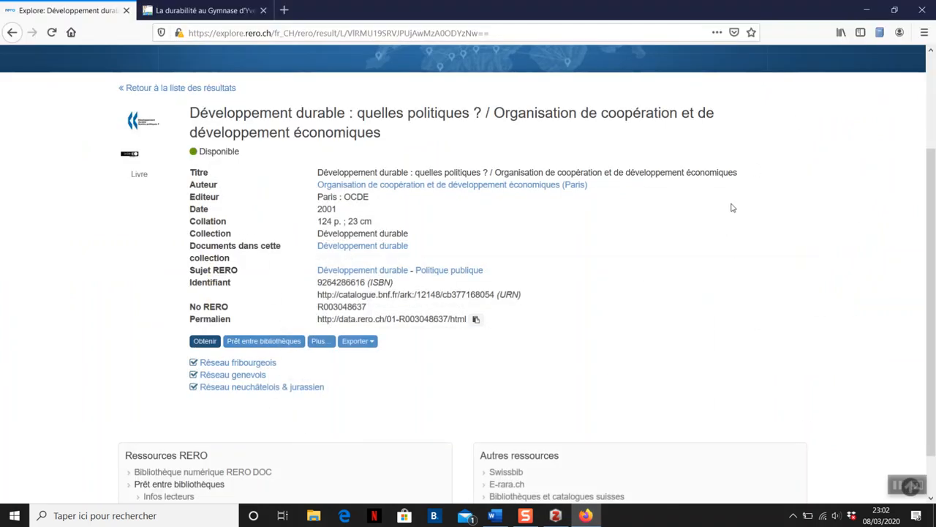
{"action": "left_click", "coordinate": [866, 9]}
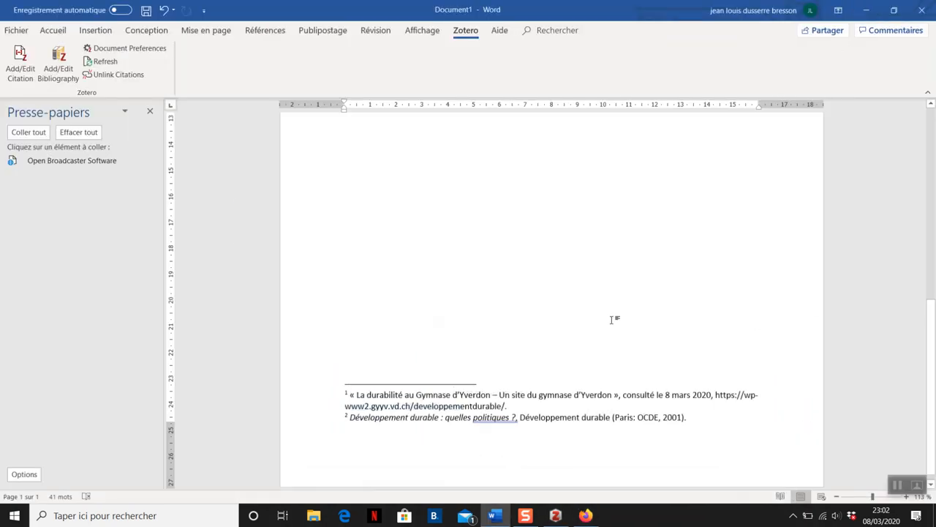
{"action": "scroll", "coordinate": [612, 320], "scroll_direction": "up", "scroll_amount": 5}
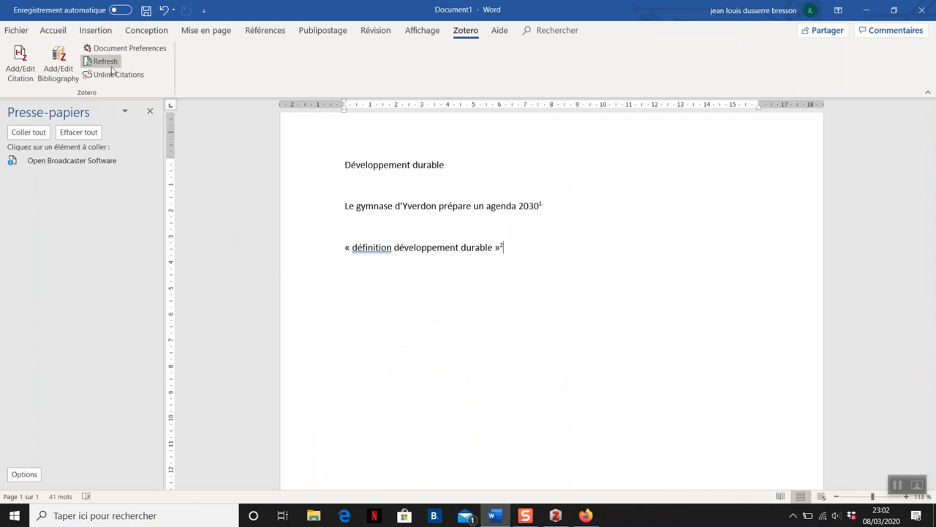
{"action": "scroll", "coordinate": [455, 313], "scroll_direction": "down", "scroll_amount": 6}
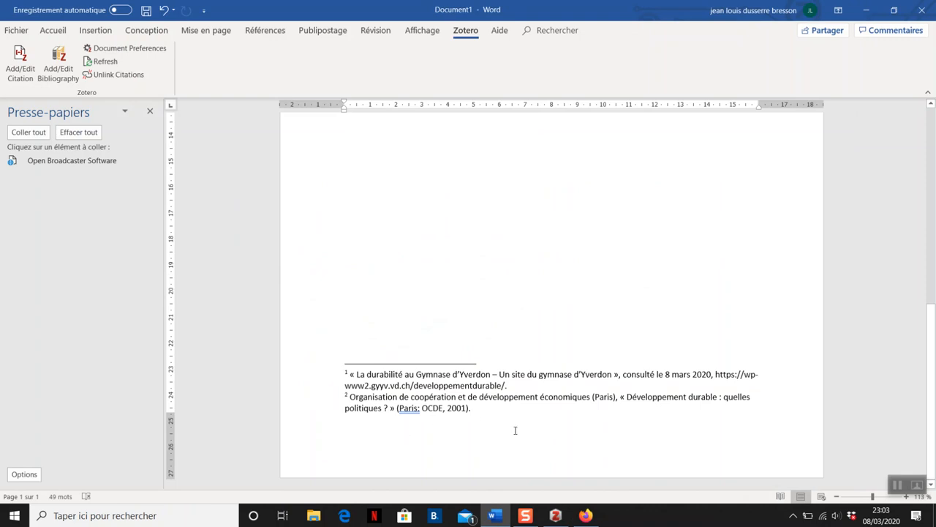
{"action": "scroll", "coordinate": [515, 430], "scroll_direction": "up", "scroll_amount": 1}
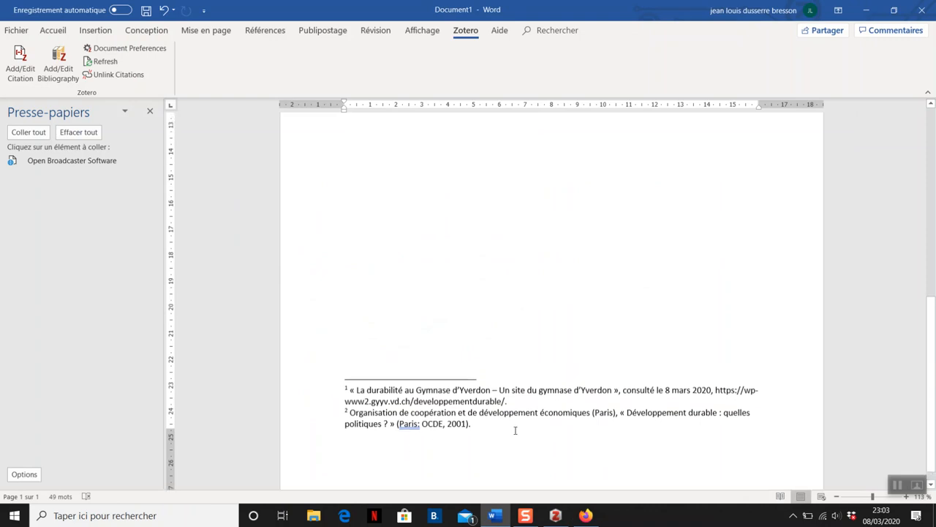
{"action": "scroll", "coordinate": [515, 430], "scroll_direction": "down", "scroll_amount": 1}
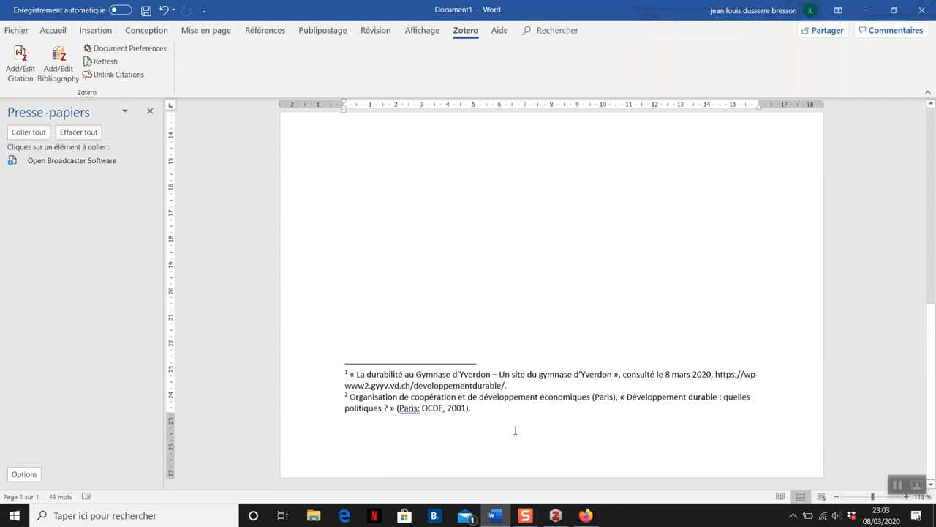
Step: Add blank lines below « définition développement durable » and insert the Zotero bibliography there
{"action": "scroll", "coordinate": [515, 430], "scroll_direction": "up", "scroll_amount": 3}
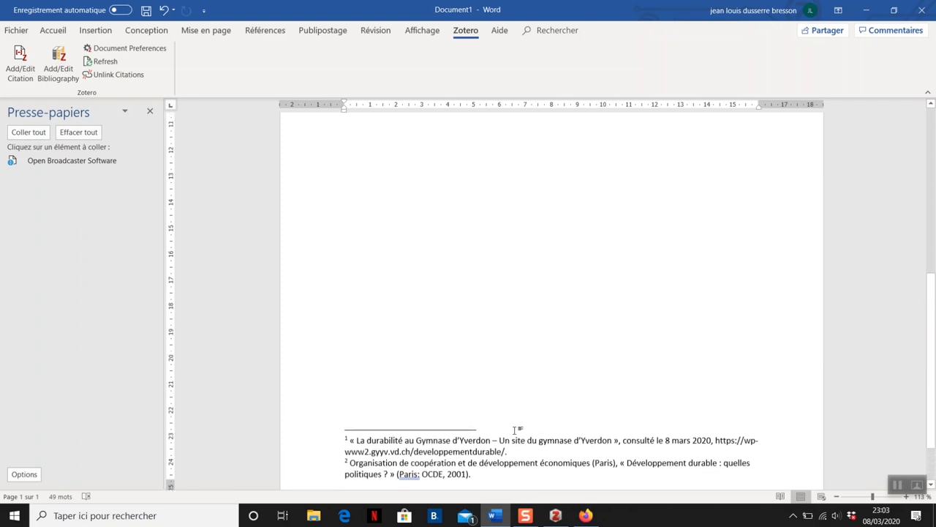
{"action": "scroll", "coordinate": [515, 431], "scroll_direction": "up", "scroll_amount": 12}
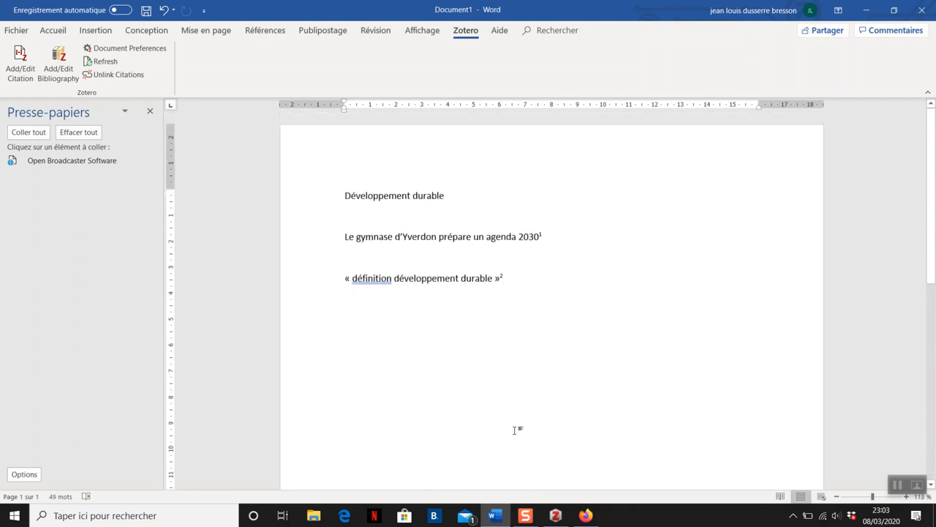
{"action": "key", "text": "Return"}
{"action": "key", "text": "Return"}
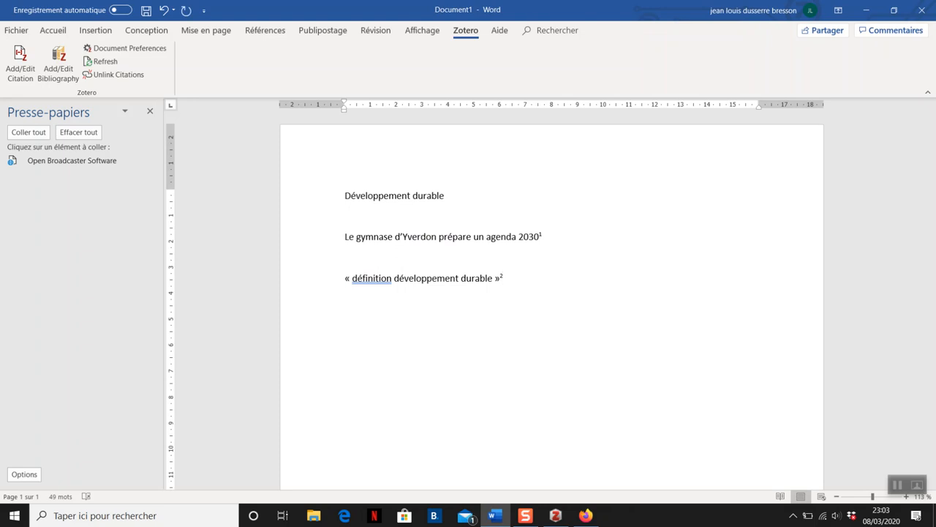
{"action": "left_click", "coordinate": [66, 76]}
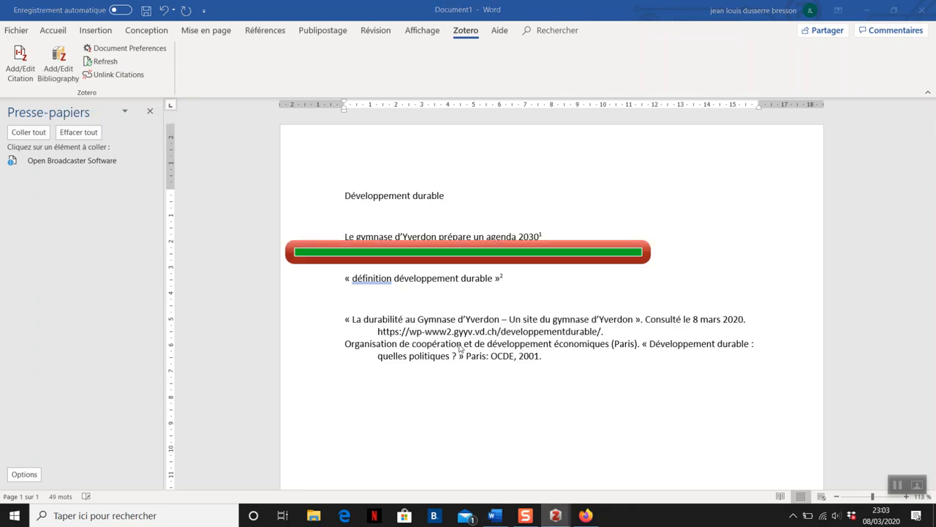
Step: Make room above the inserted bibliography and add the heading "Bibliographie :" directly before its first entry
{"action": "left_click", "coordinate": [408, 307]}
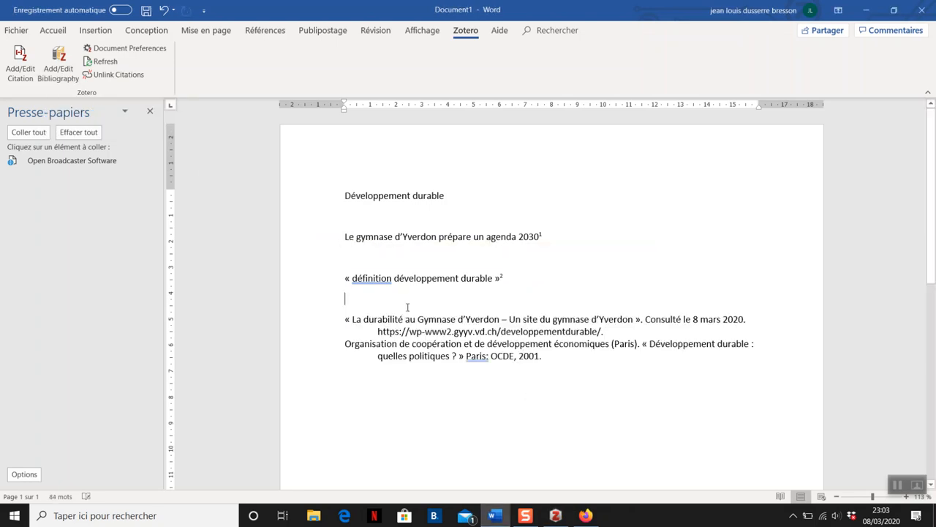
{"action": "key", "text": "Return"}
{"action": "key", "text": "Return"}
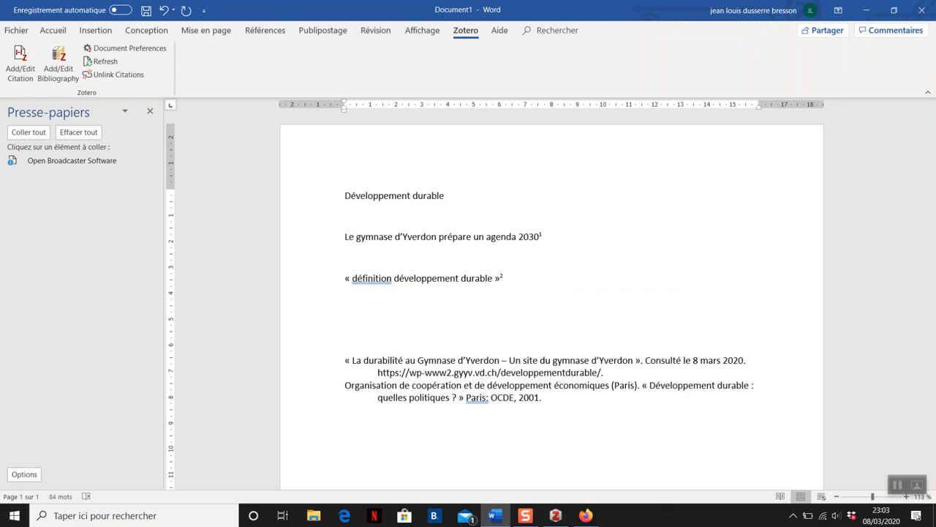
{"action": "type", "text": "Bibliographie :"}
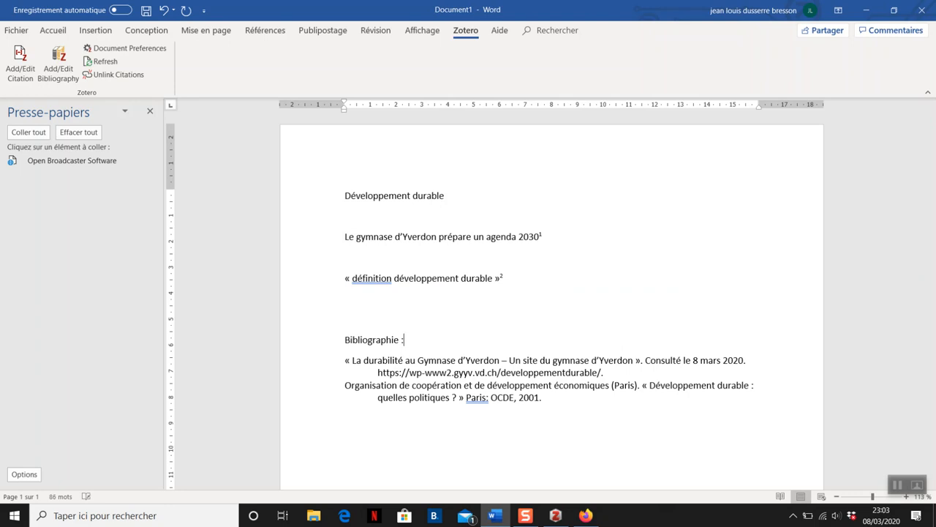